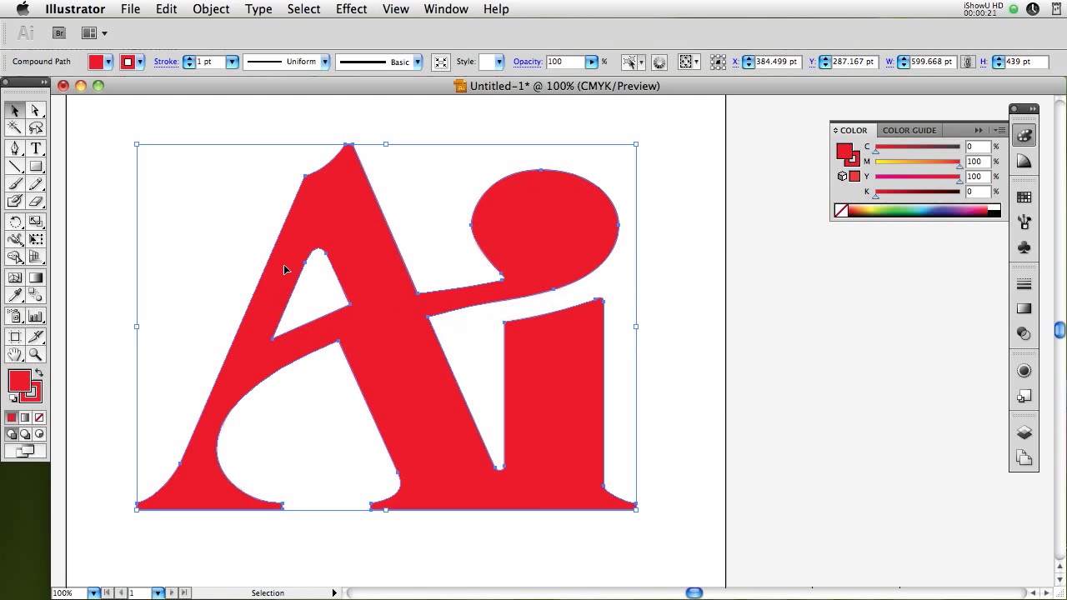
Step: Offset the red vector logo about 65 pt sideways from its faded original and compare the edges of both up close
{"action": "left_click_drag", "start_coordinate": [364, 298], "coordinate": [419, 300]}
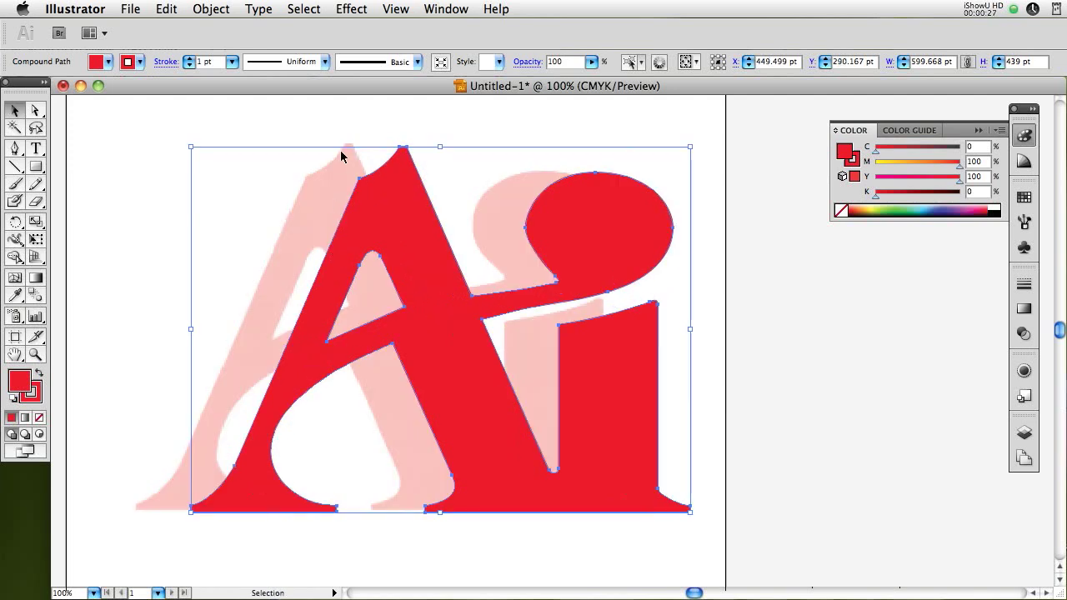
{"action": "key", "text": "super+equal"}
{"action": "key", "text": "super+equal"}
{"action": "key", "text": "super+equal"}
{"action": "key", "text": "super+equal"}
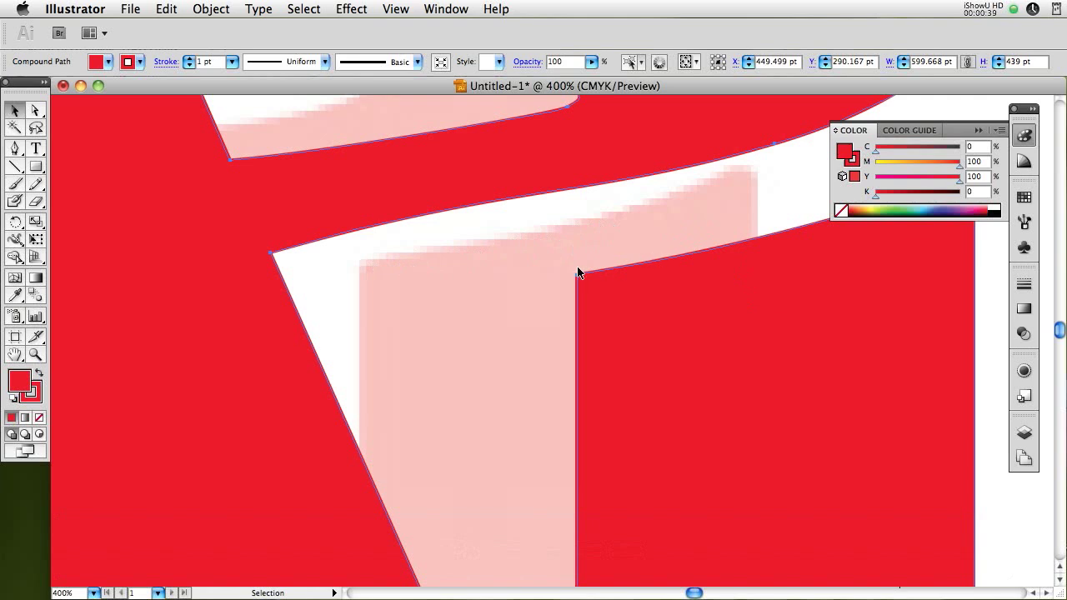
{"action": "key", "text": "super+minus"}
{"action": "key", "text": "super+minus"}
{"action": "key", "text": "super+minus"}
{"action": "key", "text": "super+minus"}
{"action": "key", "text": "super+minus"}
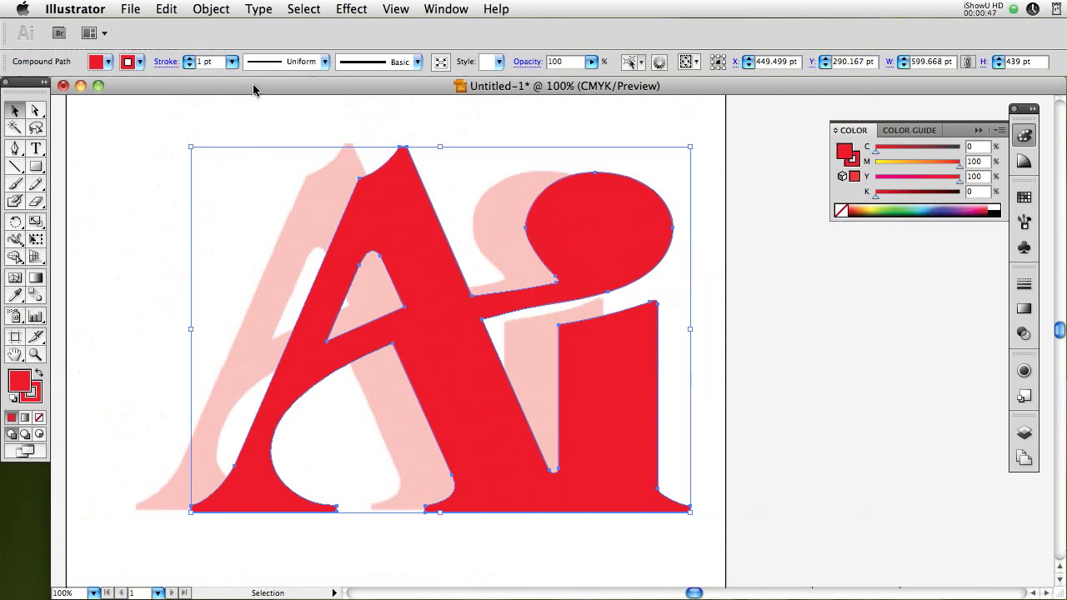
Step: Create a new Letter-size landscape document, 792 by 612 pt, named AI Trace
{"action": "left_click", "coordinate": [130, 10]}
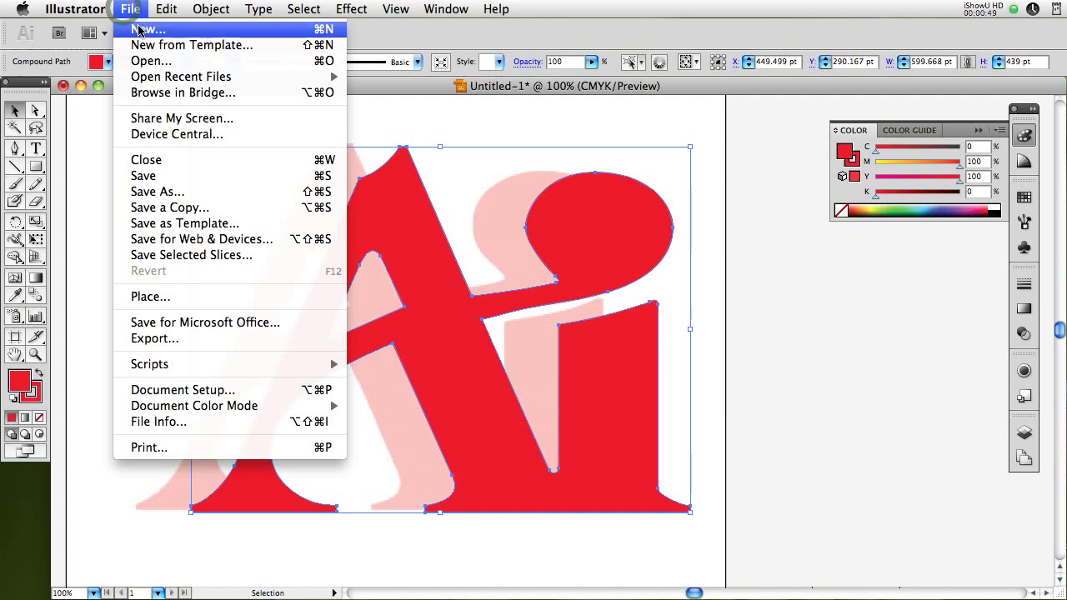
{"action": "left_click", "coordinate": [139, 30]}
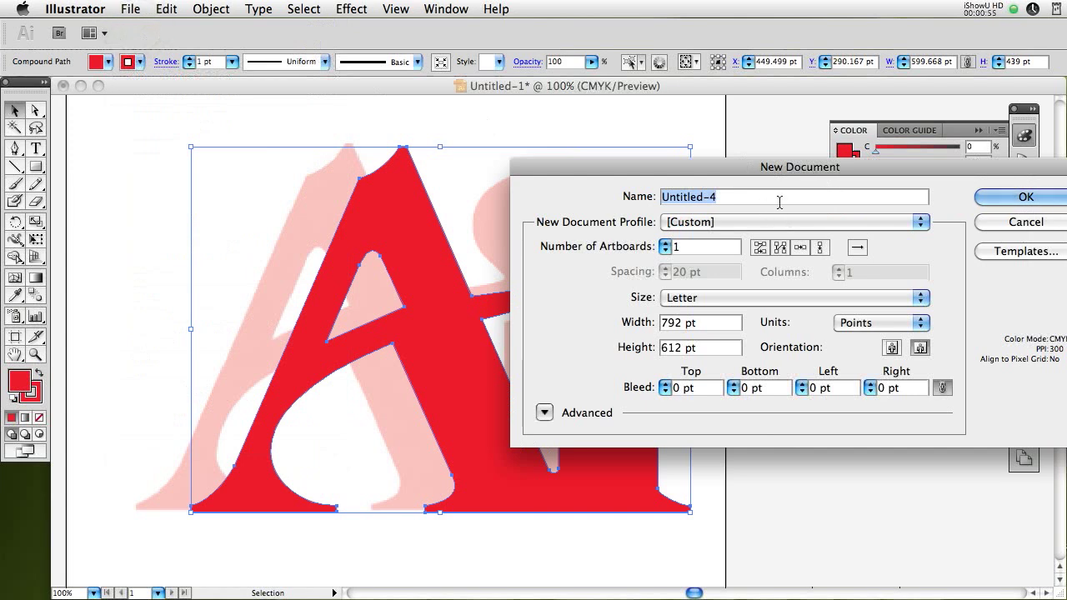
{"action": "type", "text": "AI Trace"}
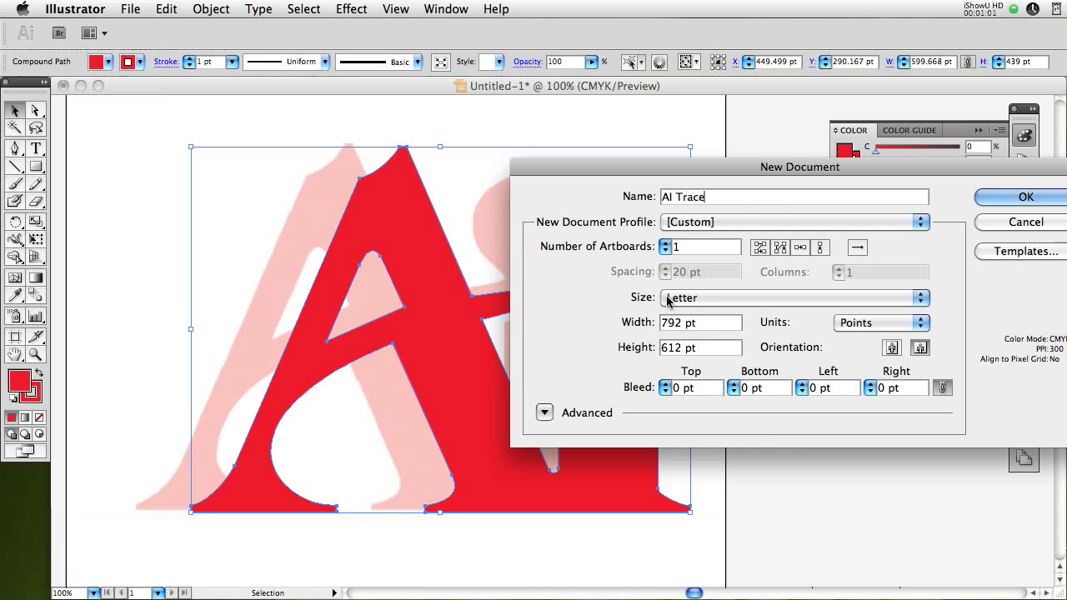
{"action": "left_click", "coordinate": [1025, 196]}
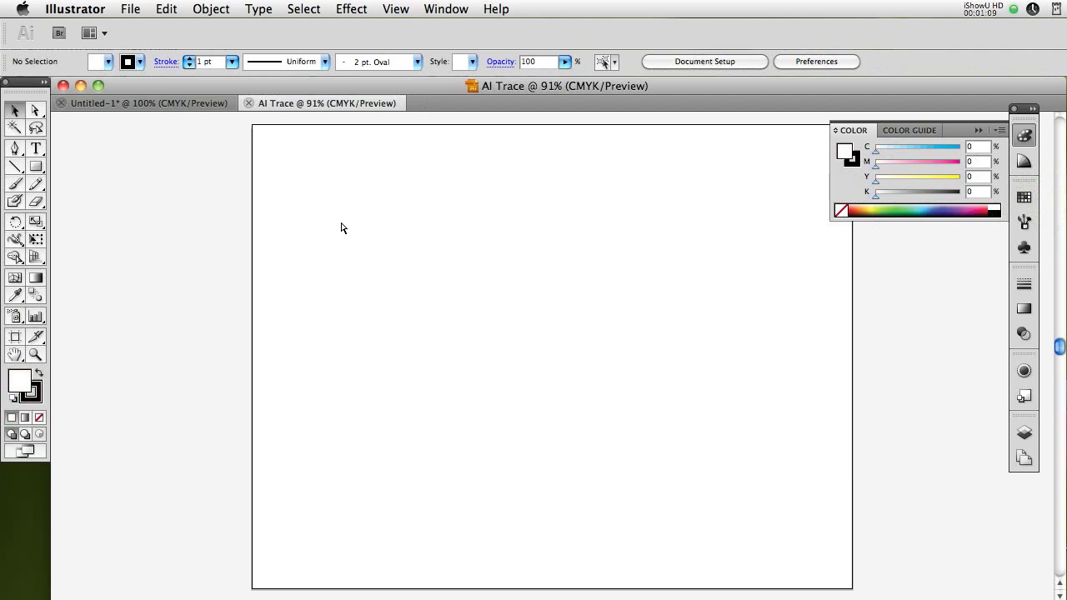
Step: Switch to Firefox, copy the red logo image ai.jpg, and return to the AI Trace document in Illustrator
{"action": "key", "text": "super+Tab"}
{"action": "key", "text": "super+Tab"}
{"action": "key", "text": "super+Tab"}
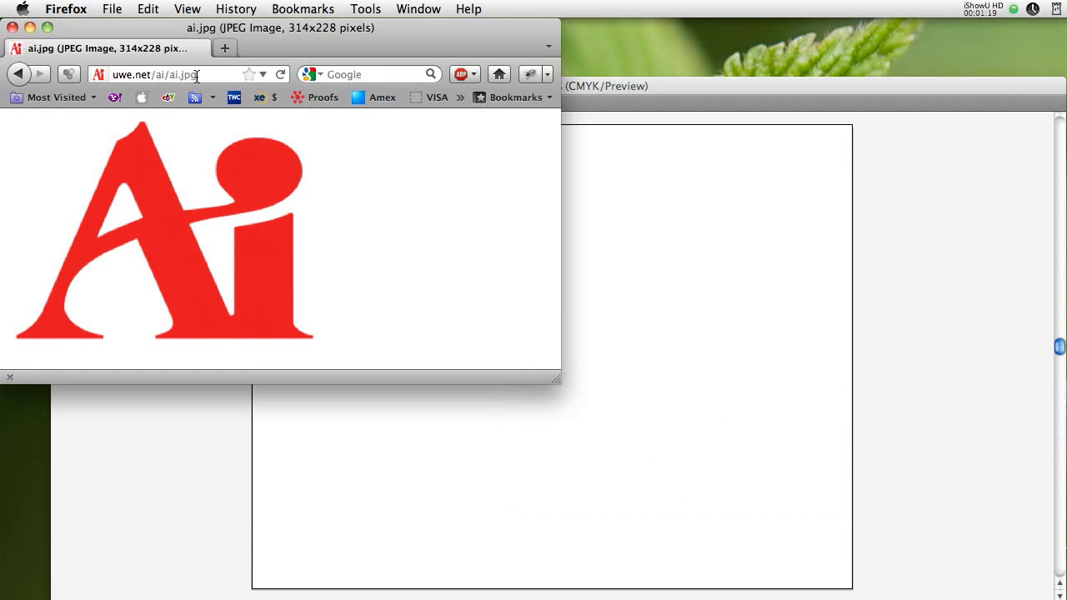
{"action": "right_click", "coordinate": [170, 213]}
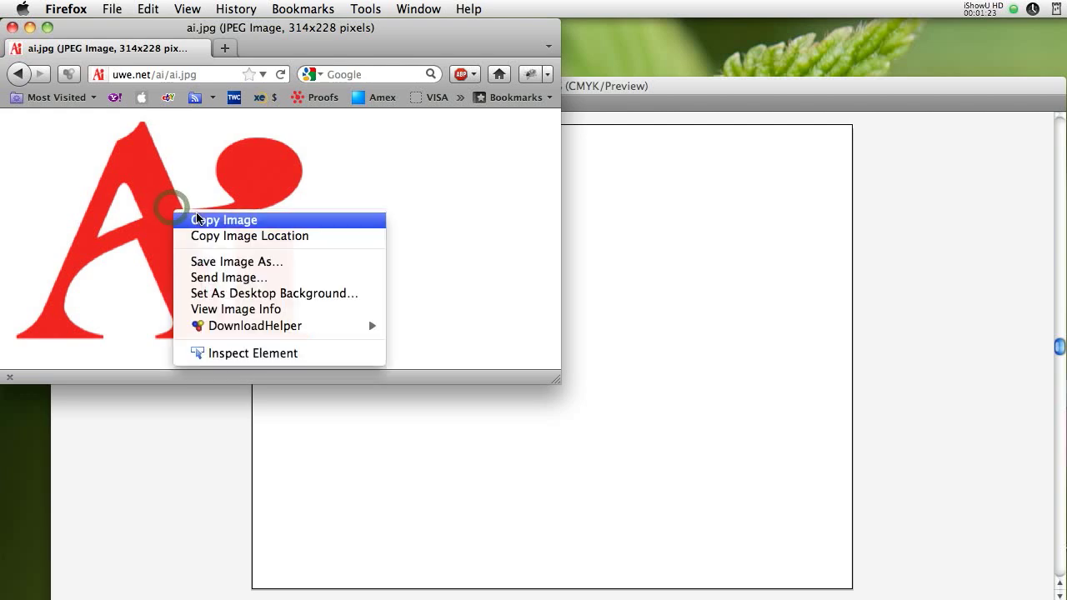
{"action": "left_click", "coordinate": [197, 215]}
{"action": "left_click", "coordinate": [610, 277]}
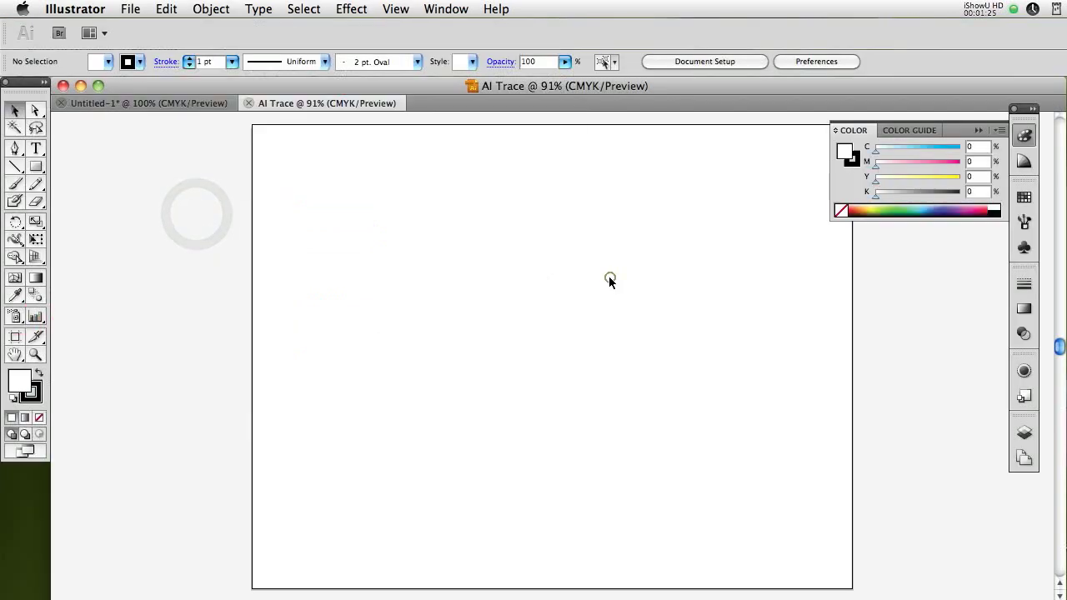
Step: Paste the logo image and enlarge it proportionally to about 659 pt wide so it fills most of the artboard
{"action": "left_click", "coordinate": [177, 13]}
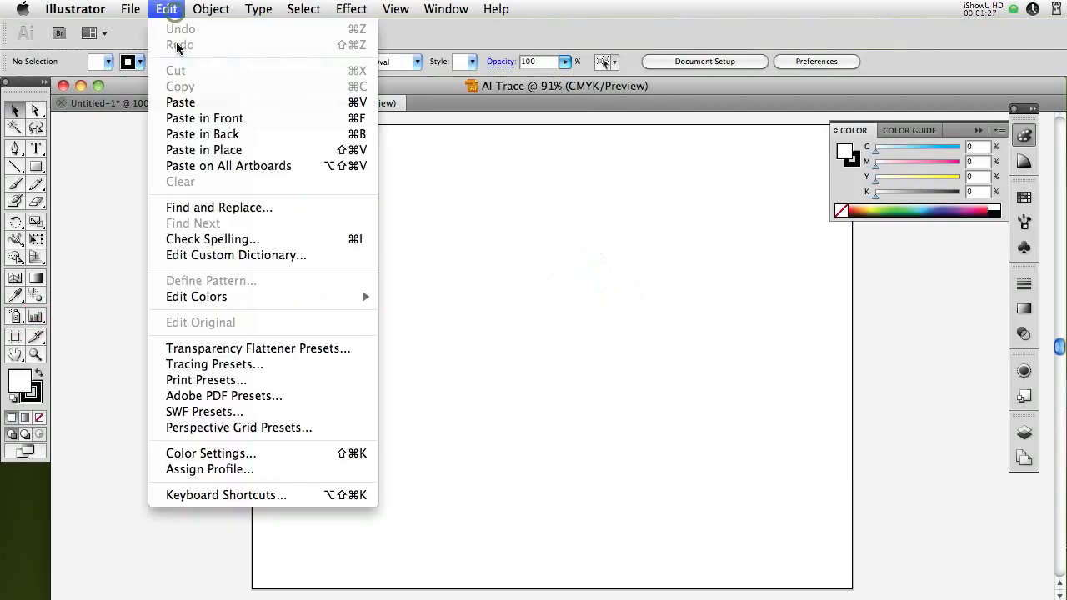
{"action": "left_click", "coordinate": [182, 103]}
{"action": "left_click_drag", "start_coordinate": [515, 354], "coordinate": [397, 247]}
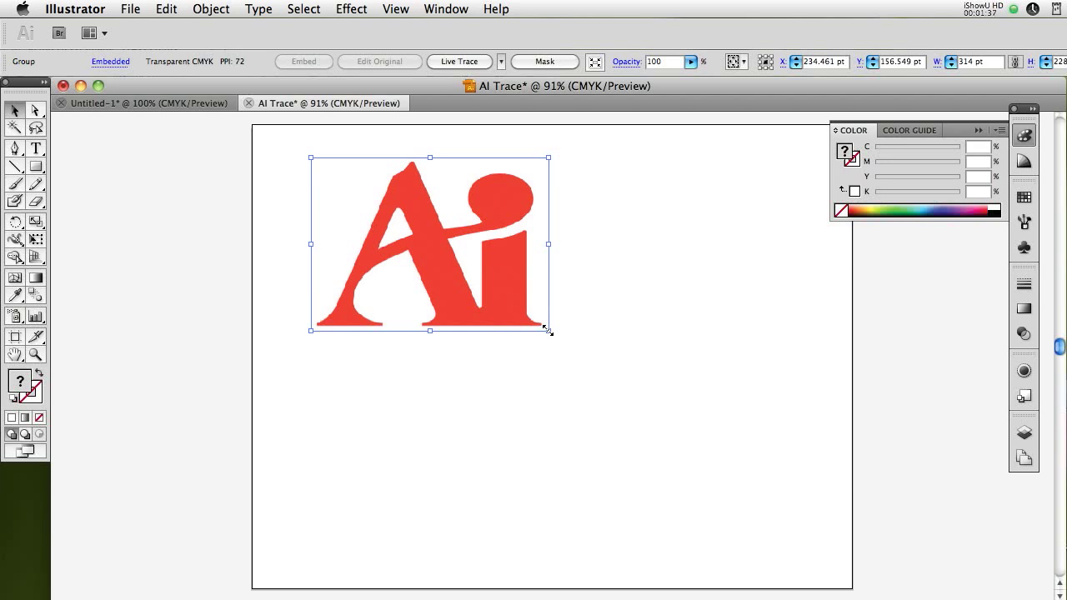
{"action": "left_click_drag", "start_coordinate": [546, 331], "coordinate": [807, 553]}
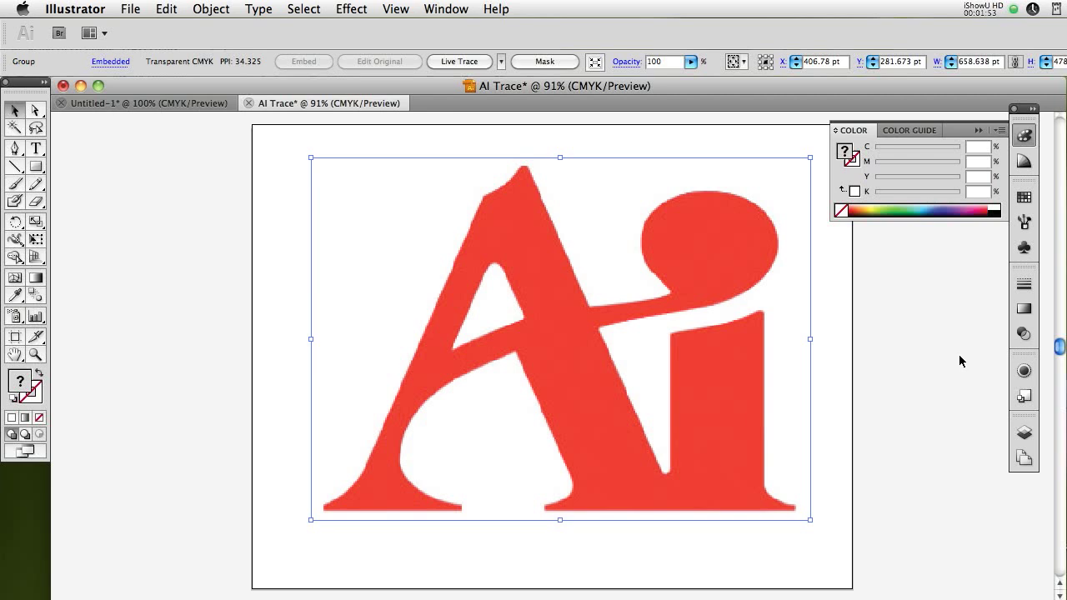
Step: Reduce the opacity of the logo image to 36% to make it a faint tracing template
{"action": "left_click", "coordinate": [1022, 334]}
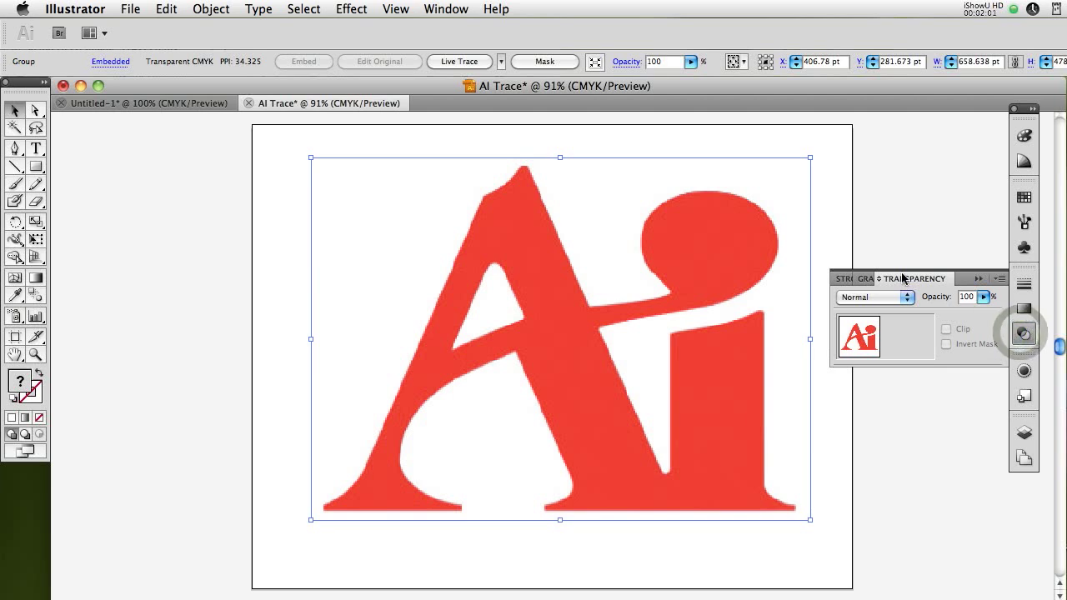
{"action": "left_click", "coordinate": [980, 298]}
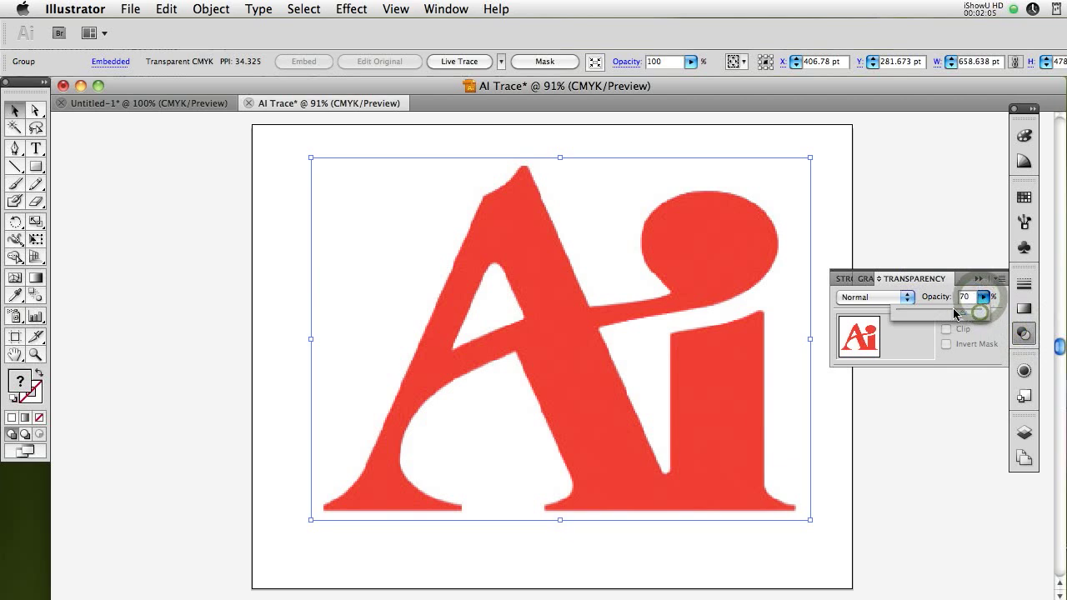
{"action": "left_click_drag", "start_coordinate": [954, 313], "coordinate": [926, 317]}
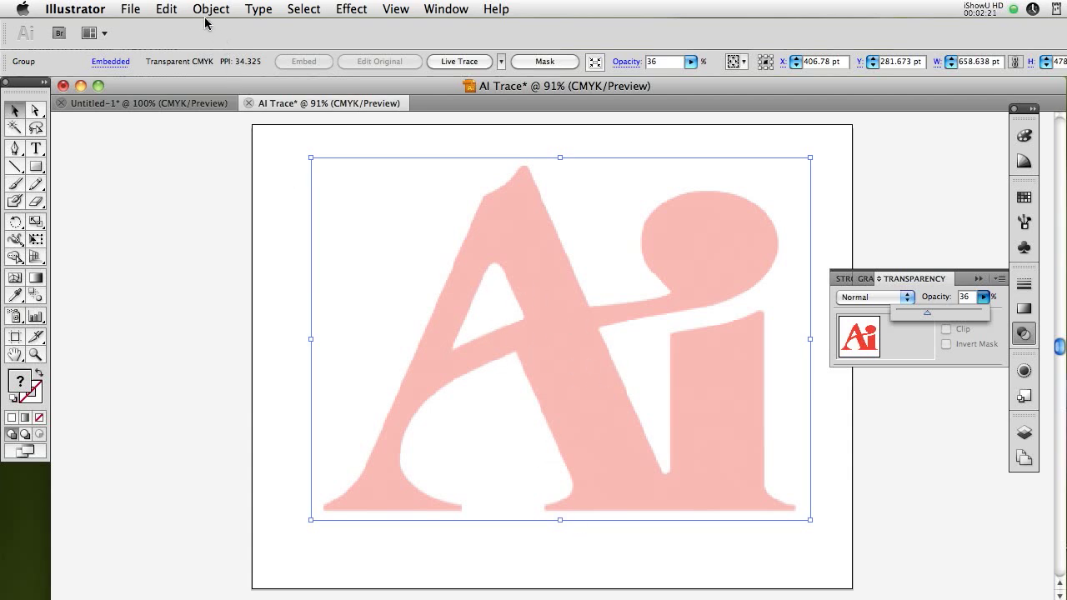
{"action": "left_click", "coordinate": [979, 280]}
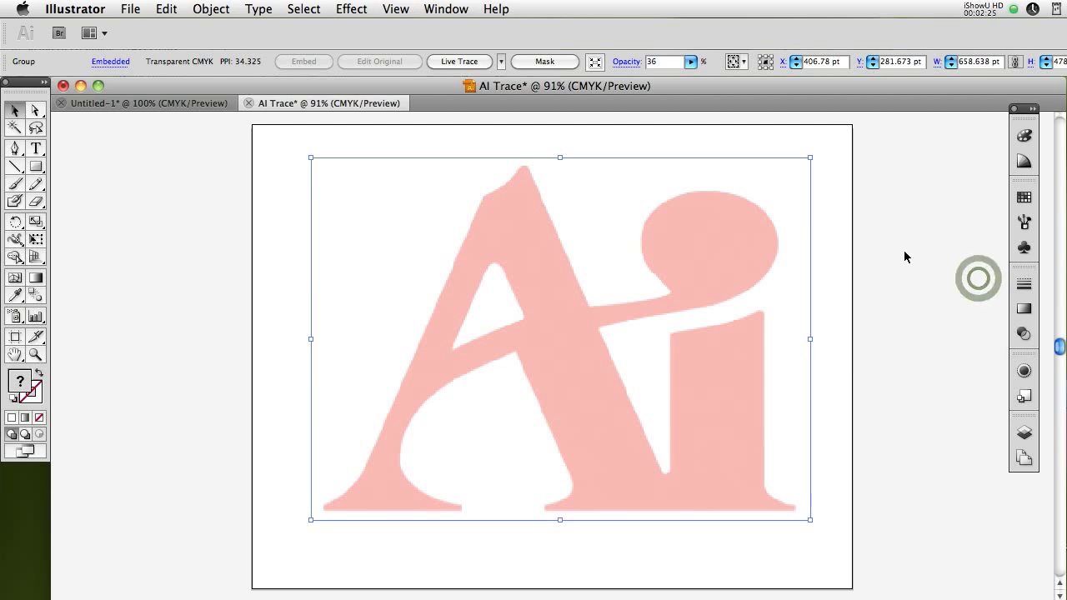
Step: Lock the faded logo image in place and check that it cannot be selected
{"action": "left_click", "coordinate": [213, 10]}
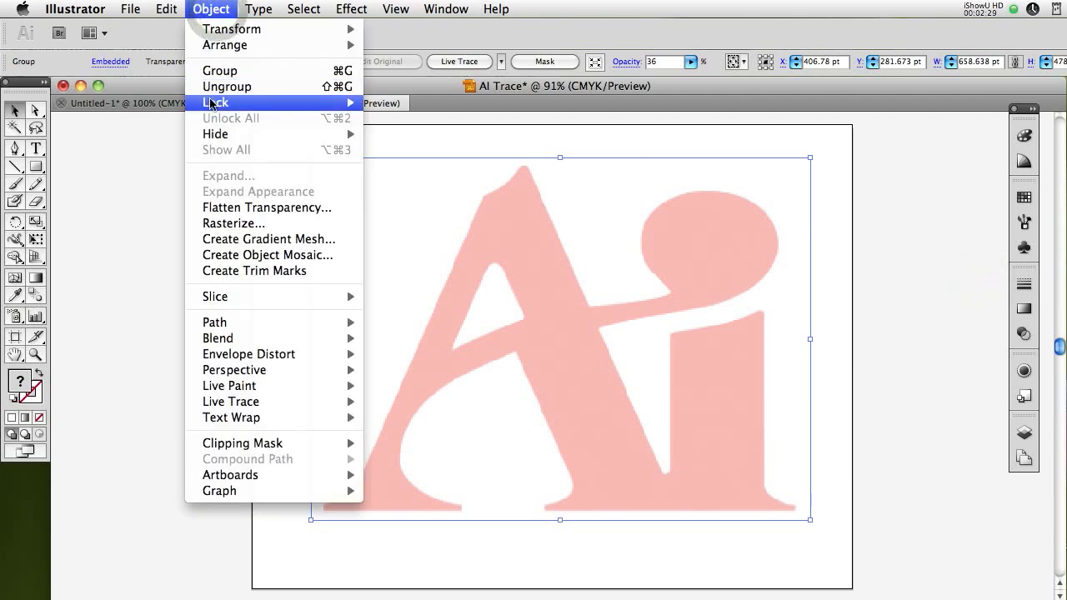
{"action": "mouse_move", "coordinate": [213, 104]}
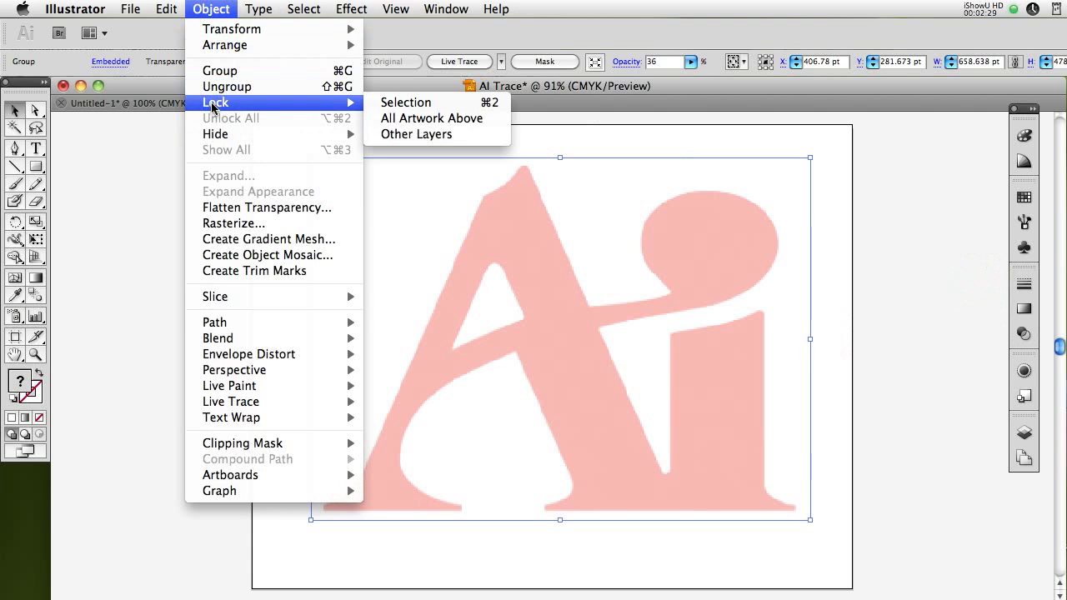
{"action": "left_click", "coordinate": [406, 103]}
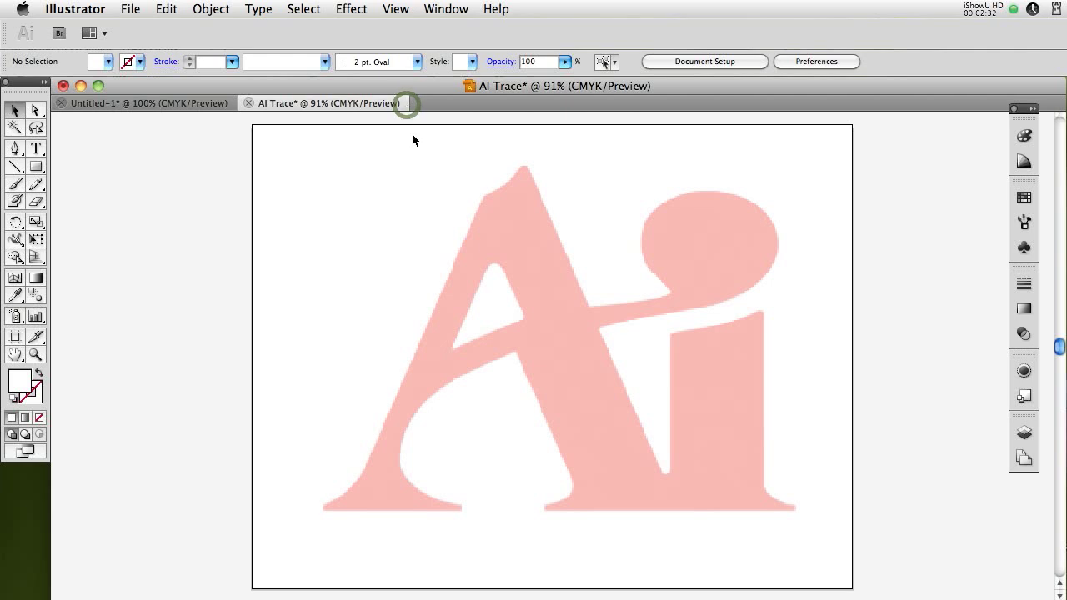
{"action": "left_click", "coordinate": [513, 256]}
{"action": "left_click", "coordinate": [206, 10]}
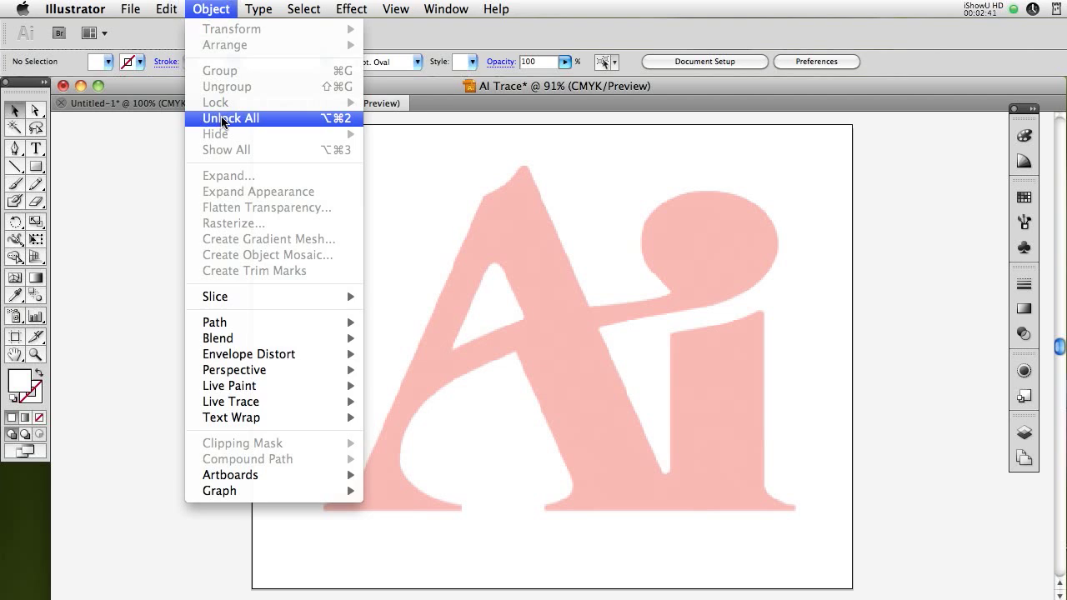
{"action": "left_click", "coordinate": [497, 284]}
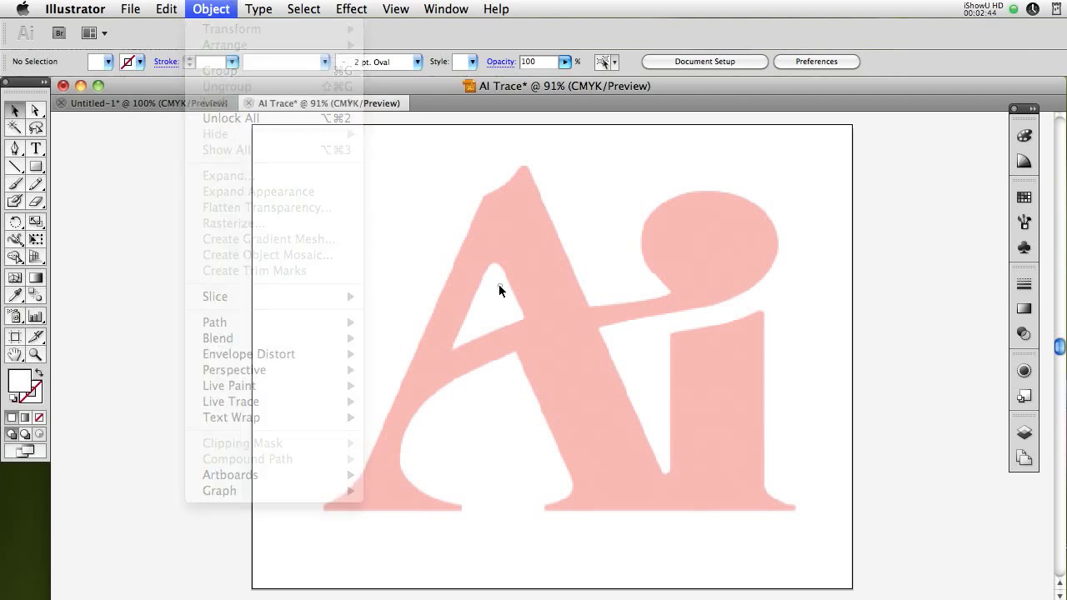
Step: Set up the Pen tool with no fill and a red stroke of C 13.61, M 94.27, Y 88.34, K 3.58
{"action": "left_click", "coordinate": [17, 148]}
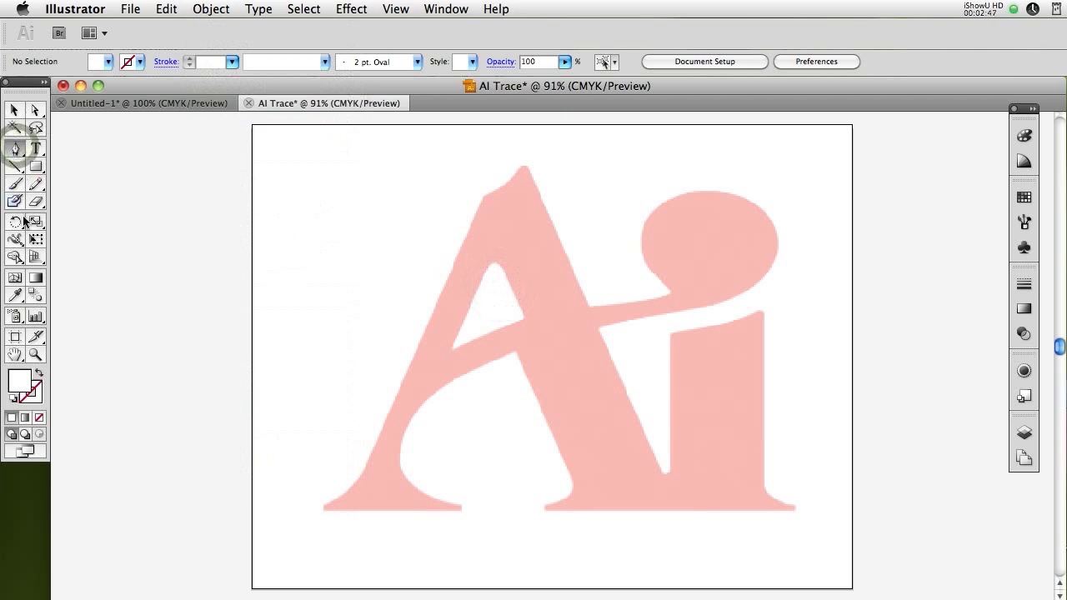
{"action": "left_click", "coordinate": [35, 392]}
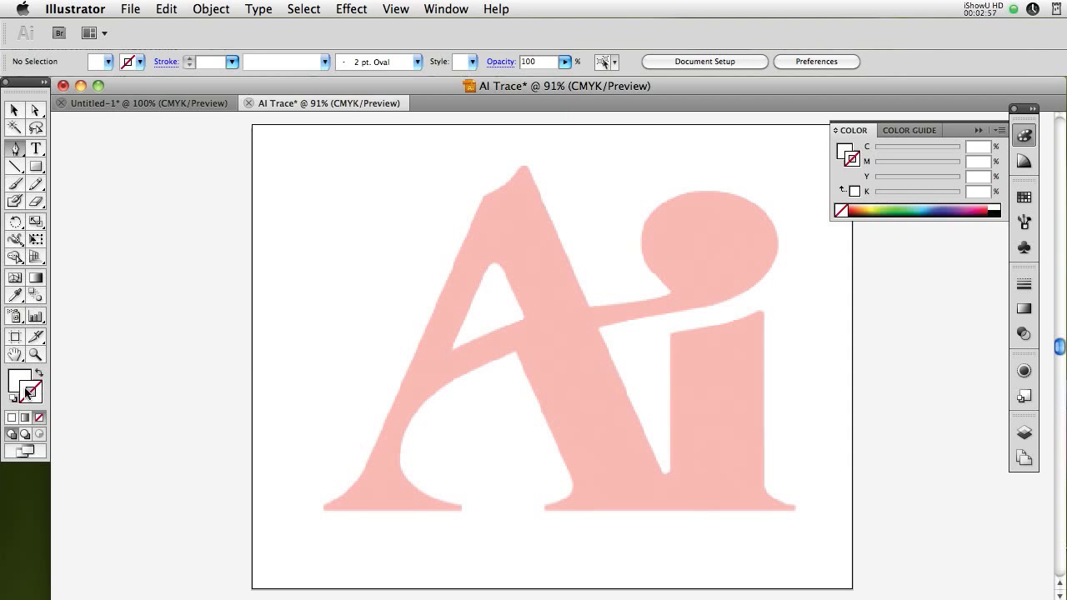
{"action": "left_click", "coordinate": [851, 210]}
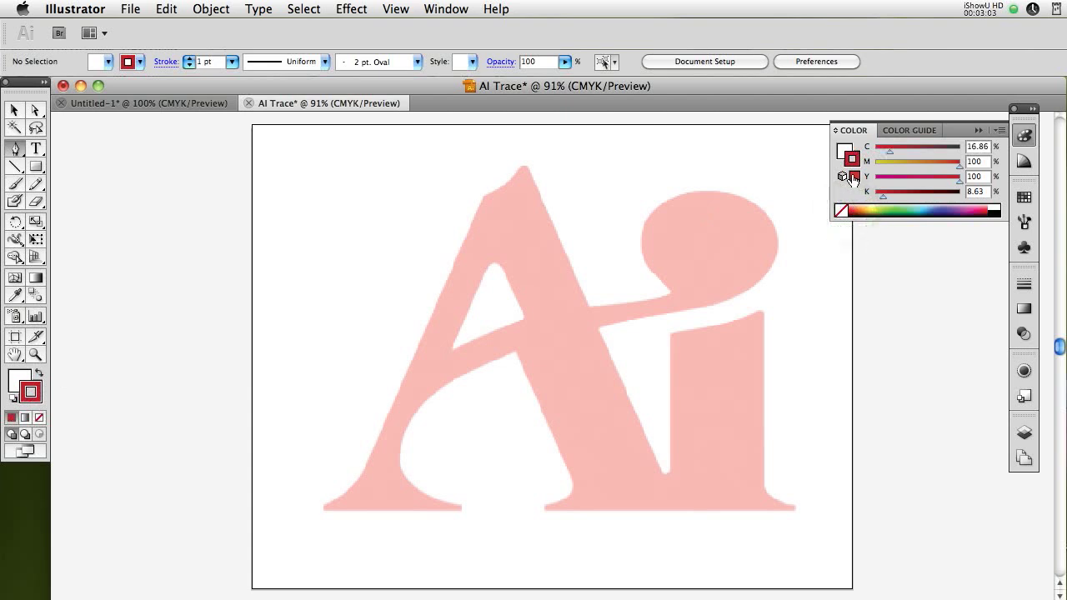
{"action": "left_click", "coordinate": [854, 177]}
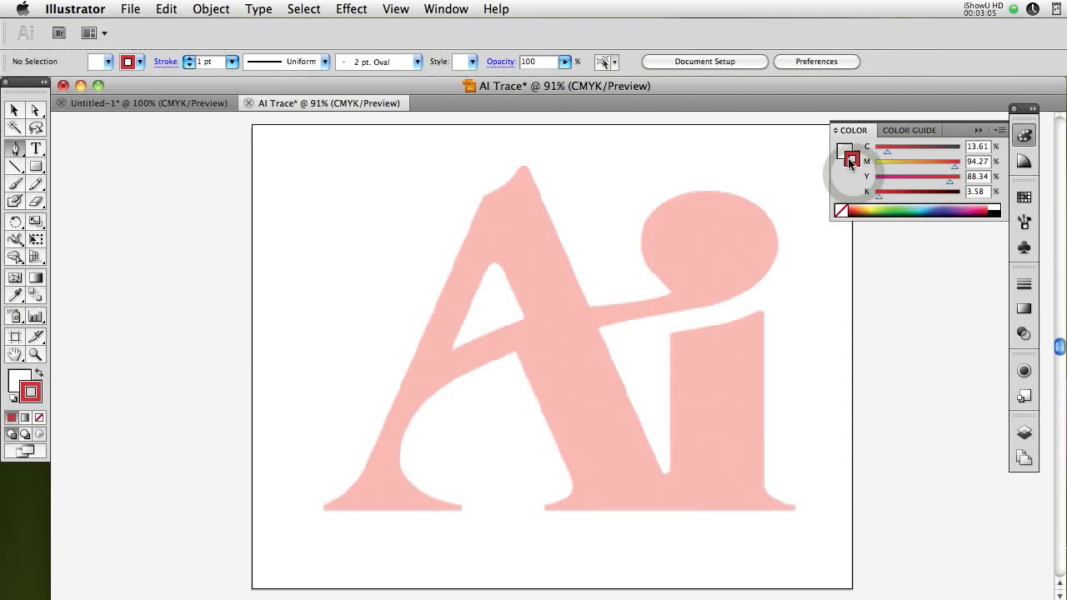
{"action": "left_click", "coordinate": [843, 152]}
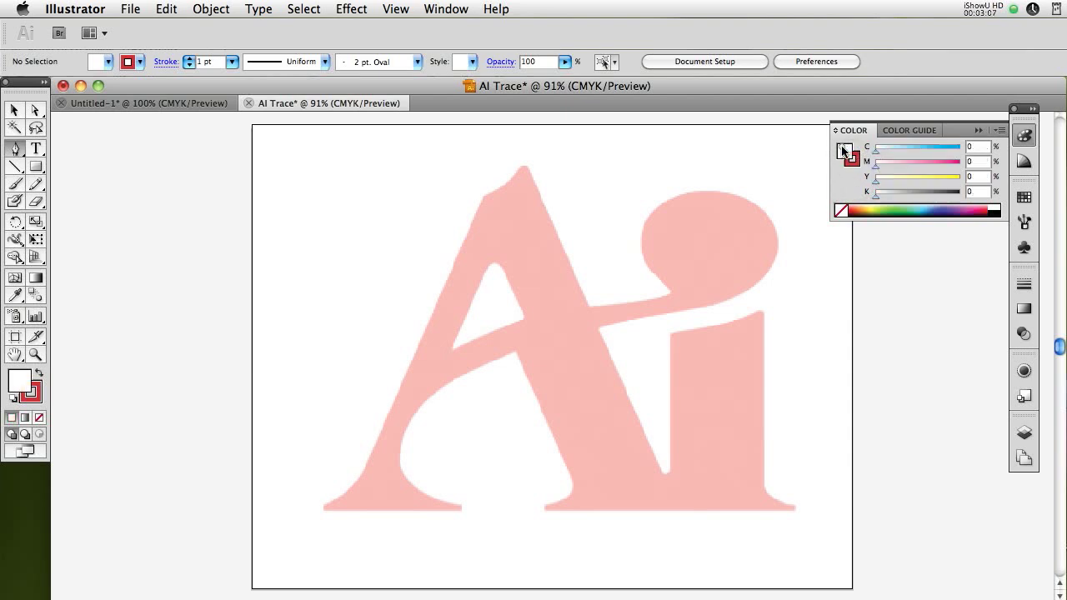
{"action": "left_click", "coordinate": [841, 213]}
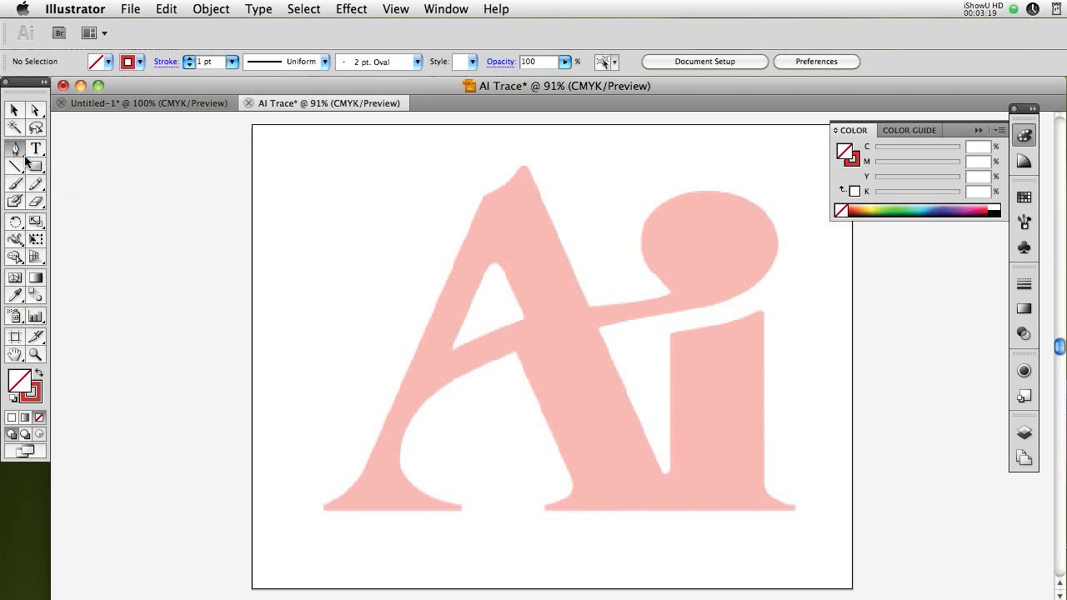
Step: Start the path at the A's right foot serif and trace straight segments down its end, along the shared base and up the i's serif end
{"action": "key", "text": "super+equal"}
{"action": "key", "text": "super+equal"}
{"action": "key", "text": "super+equal"}
{"action": "key", "text": "super+equal"}
{"action": "key", "text": "super+equal"}
{"action": "key", "text": "super+equal"}
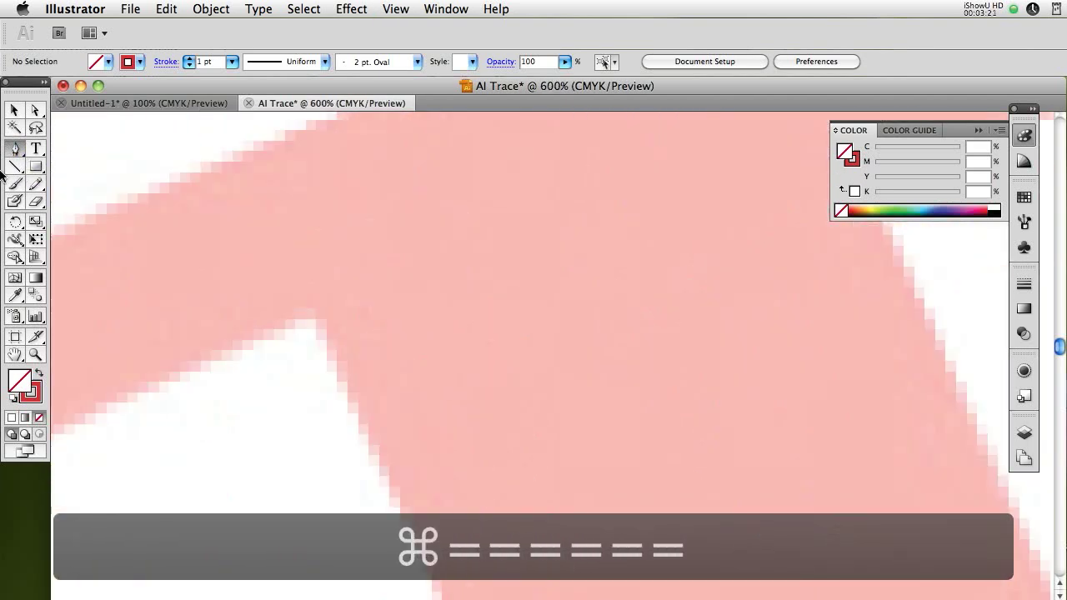
{"action": "scroll", "coordinate": [529, 371], "scroll_direction": "down", "scroll_amount": 5}
{"action": "scroll", "coordinate": [583, 416], "scroll_direction": "left", "scroll_amount": 3}
{"action": "scroll", "coordinate": [620, 457], "scroll_direction": "left", "scroll_amount": 3}
{"action": "scroll", "coordinate": [620, 454], "scroll_direction": "up", "scroll_amount": 5}
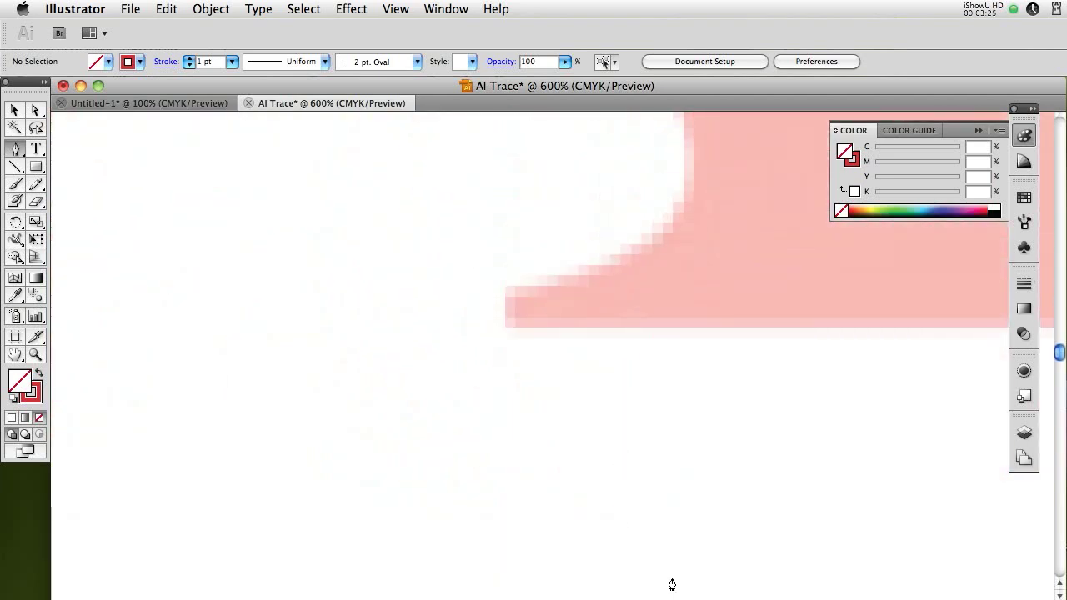
{"action": "scroll", "coordinate": [614, 564], "scroll_direction": "right", "scroll_amount": 5}
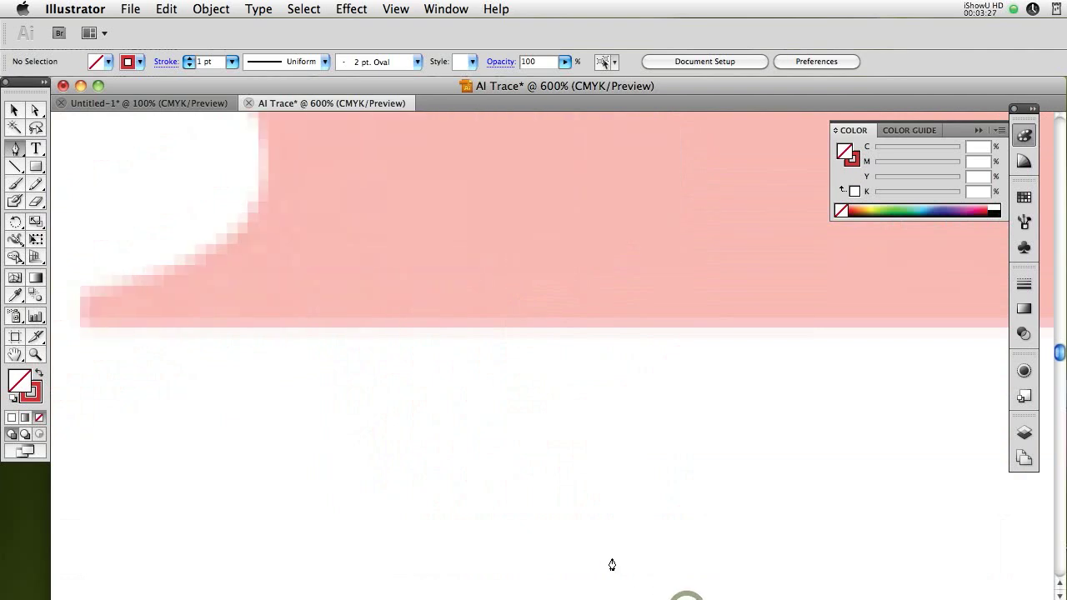
{"action": "scroll", "coordinate": [528, 526], "scroll_direction": "up", "scroll_amount": 3}
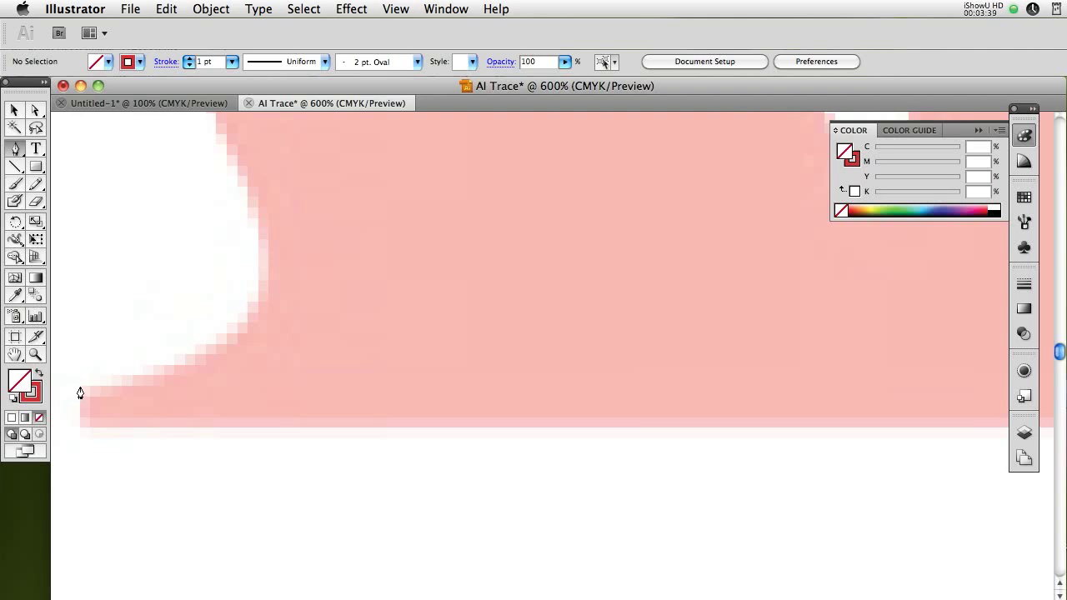
{"action": "left_click", "coordinate": [80, 392]}
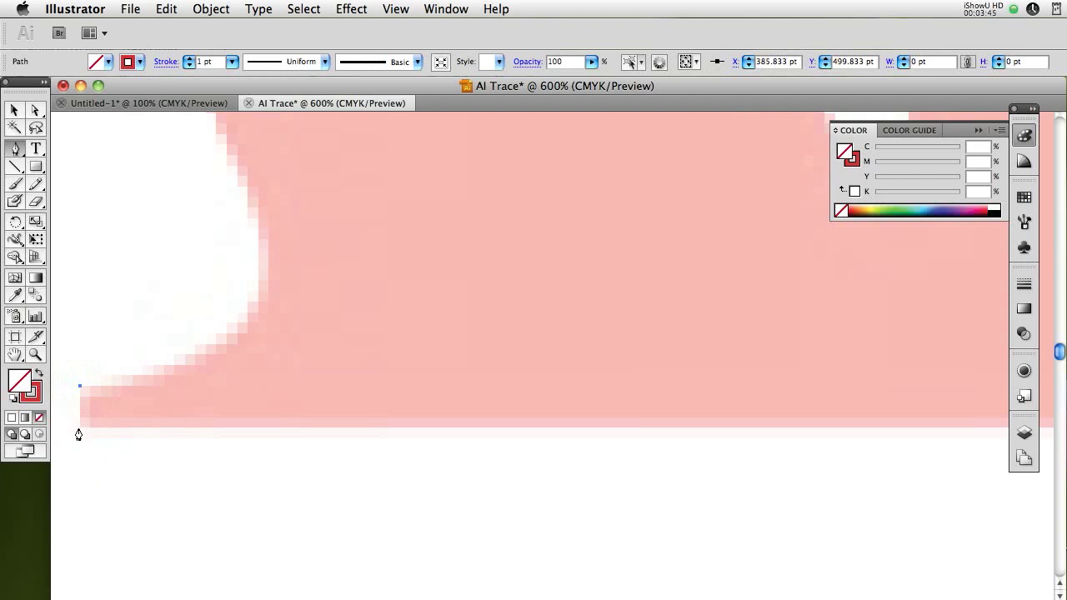
{"action": "left_click", "coordinate": [79, 425]}
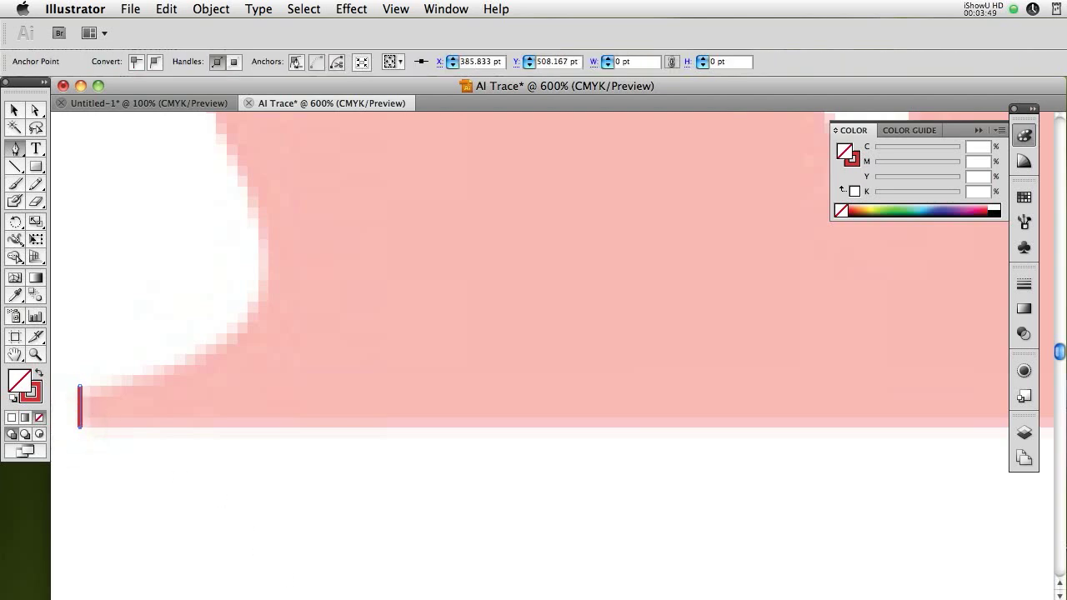
{"action": "left_click_drag", "start_coordinate": [682, 599], "coordinate": [688, 599]}
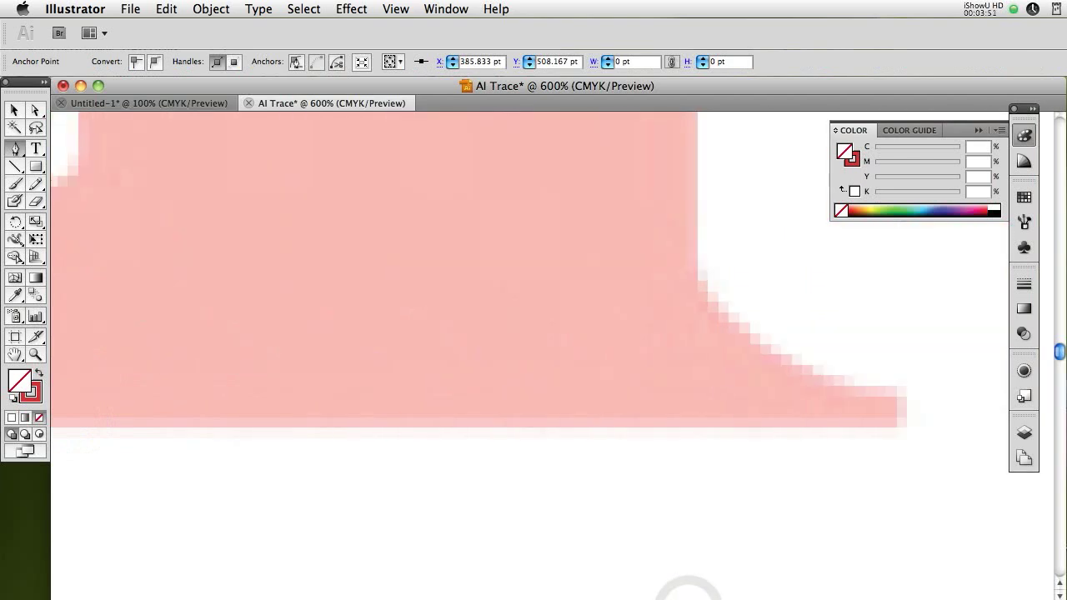
{"action": "left_click", "coordinate": [905, 428]}
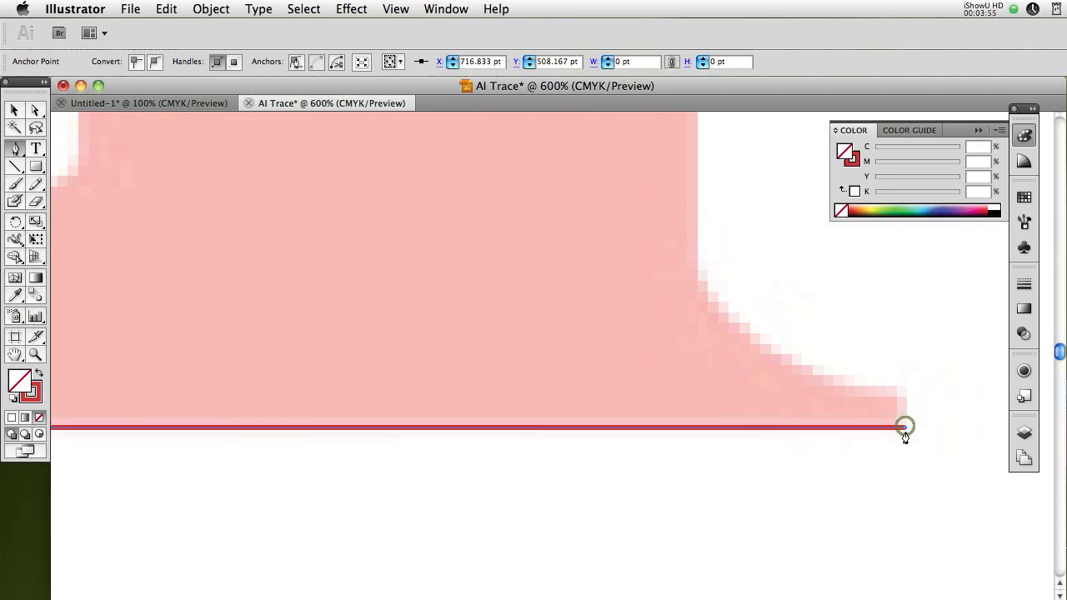
{"action": "left_click", "coordinate": [904, 390]}
Step: Trace the concave curve of the i's right serif up to the stem, ending in a point without an outgoing handle
{"action": "left_click_drag", "start_coordinate": [904, 389], "coordinate": [820, 393]}
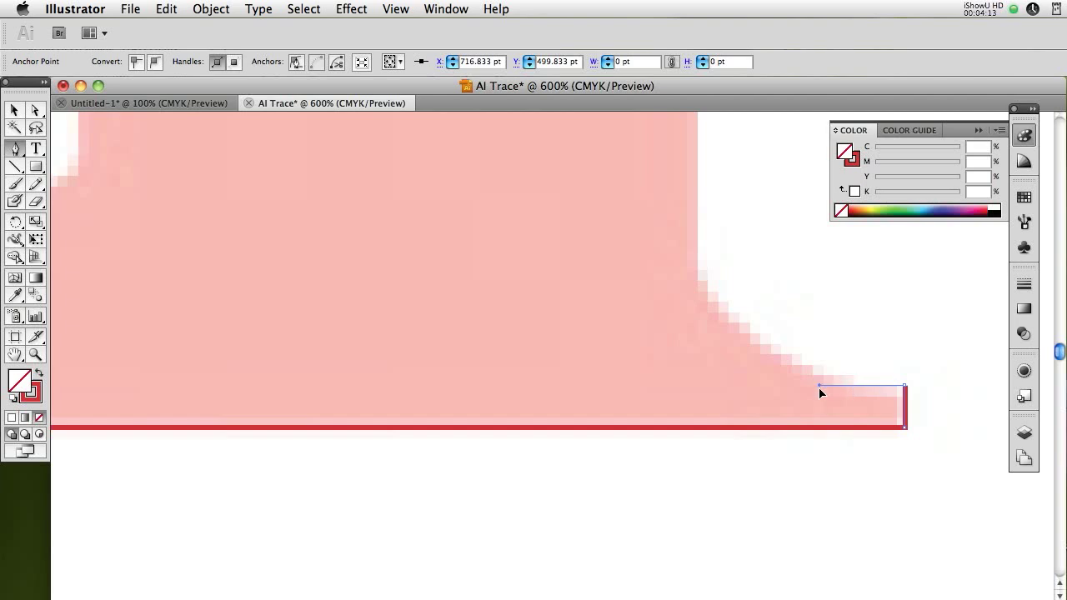
{"action": "scroll", "coordinate": [758, 410], "scroll_direction": "up", "scroll_amount": 2}
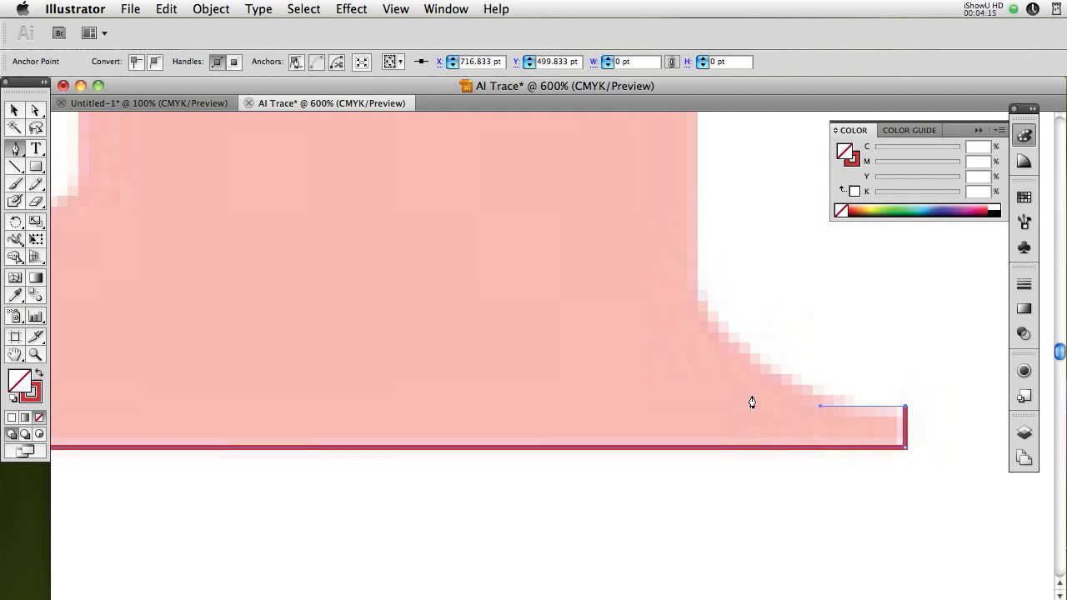
{"action": "scroll", "coordinate": [752, 403], "scroll_direction": "up", "scroll_amount": 4}
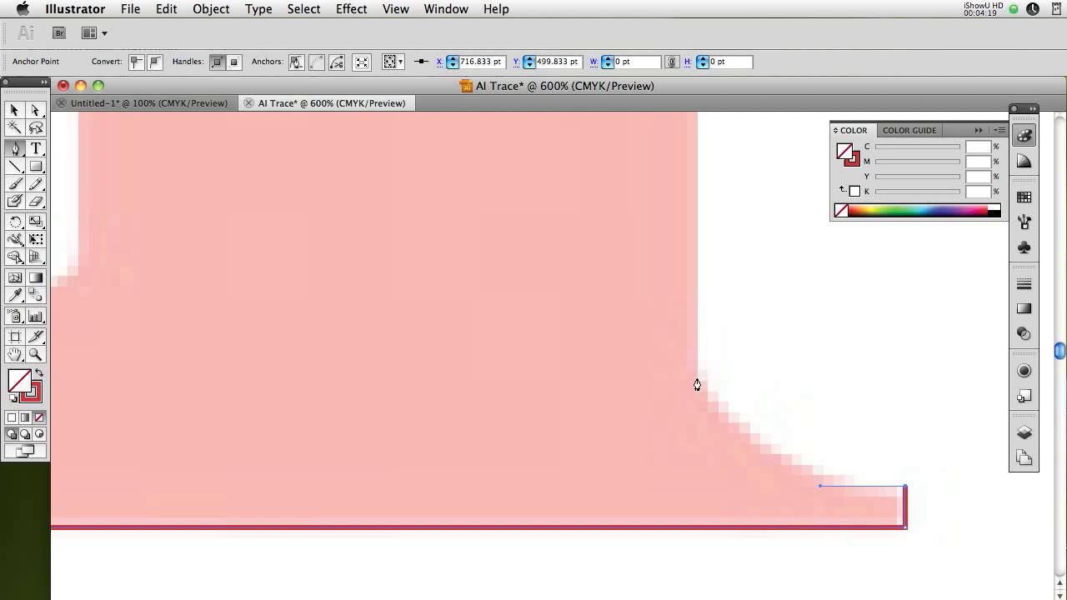
{"action": "left_click_drag", "start_coordinate": [697, 383], "coordinate": [698, 335]}
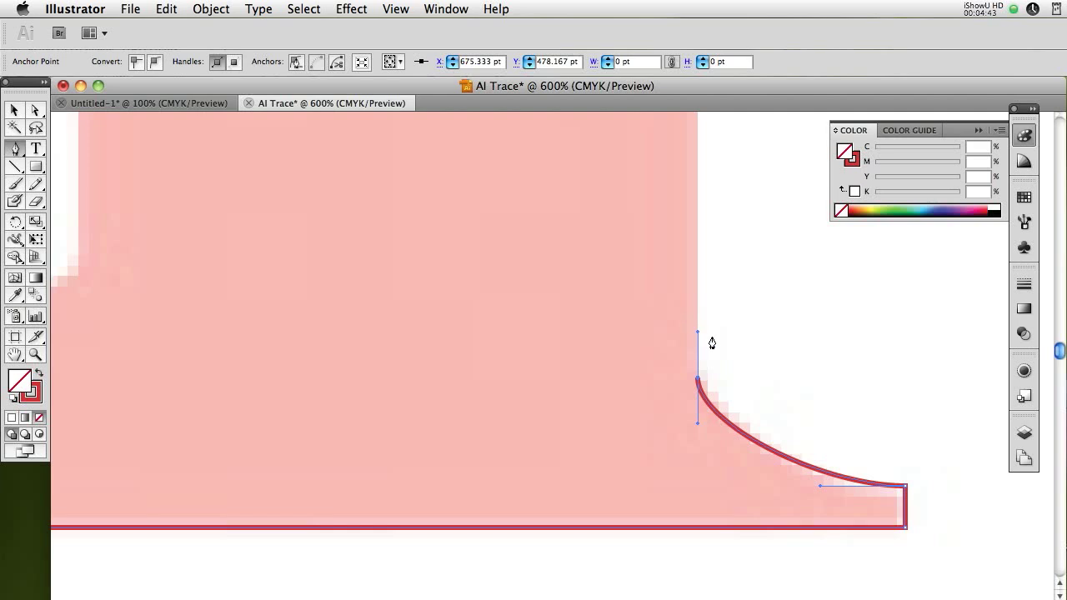
{"action": "scroll", "coordinate": [710, 358], "scroll_direction": "up", "scroll_amount": 1}
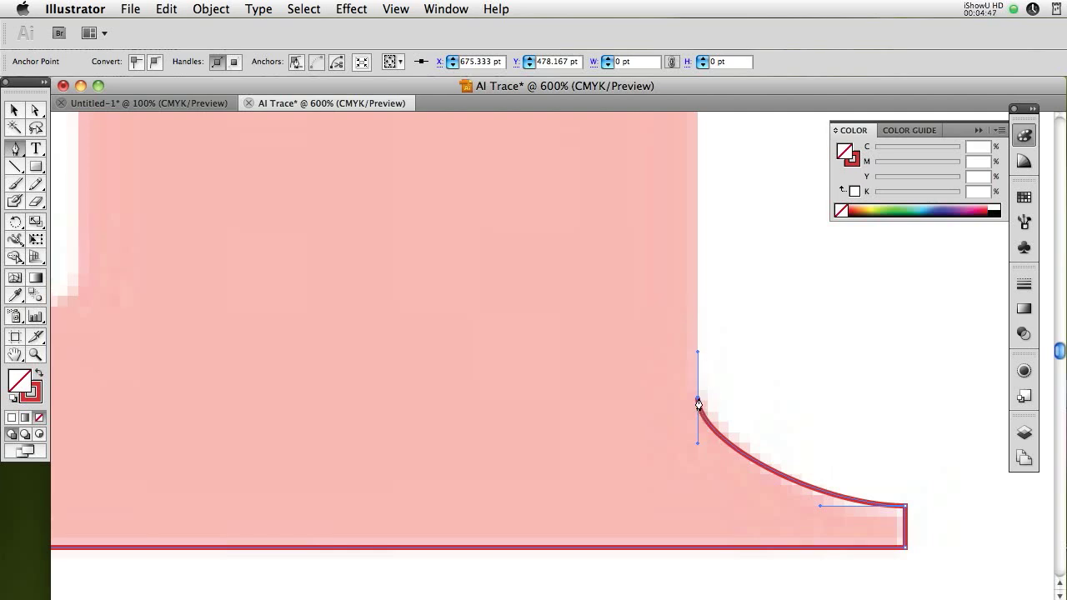
{"action": "left_click", "coordinate": [699, 398]}
Step: Trace the i stem's straight right side upward and curve the path around its rounded upper-right corner
{"action": "scroll", "coordinate": [751, 395], "scroll_direction": "up", "scroll_amount": 3}
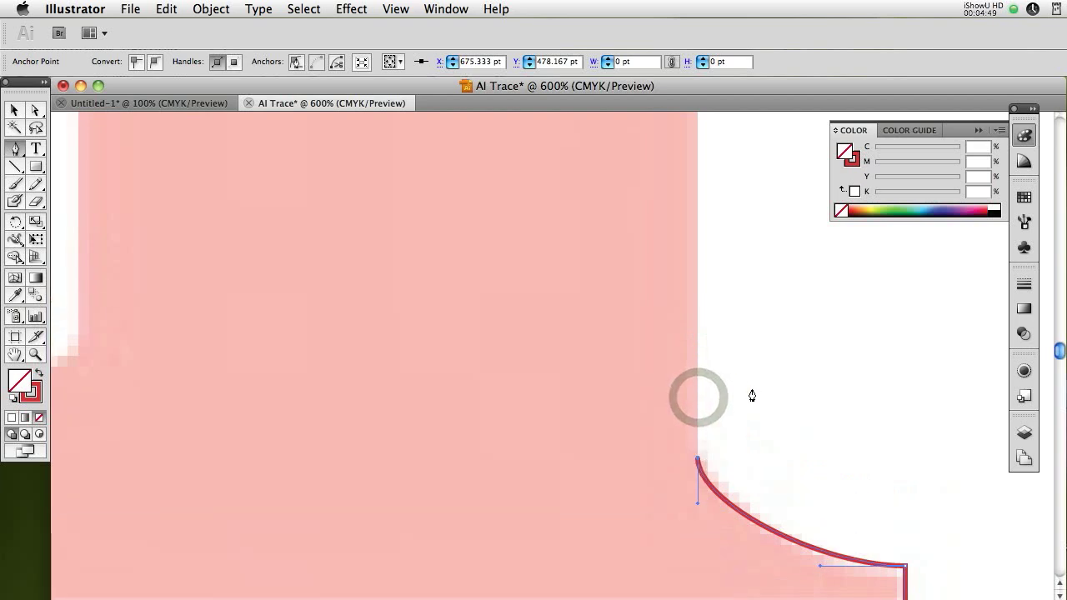
{"action": "scroll", "coordinate": [752, 395], "scroll_direction": "up", "scroll_amount": 10}
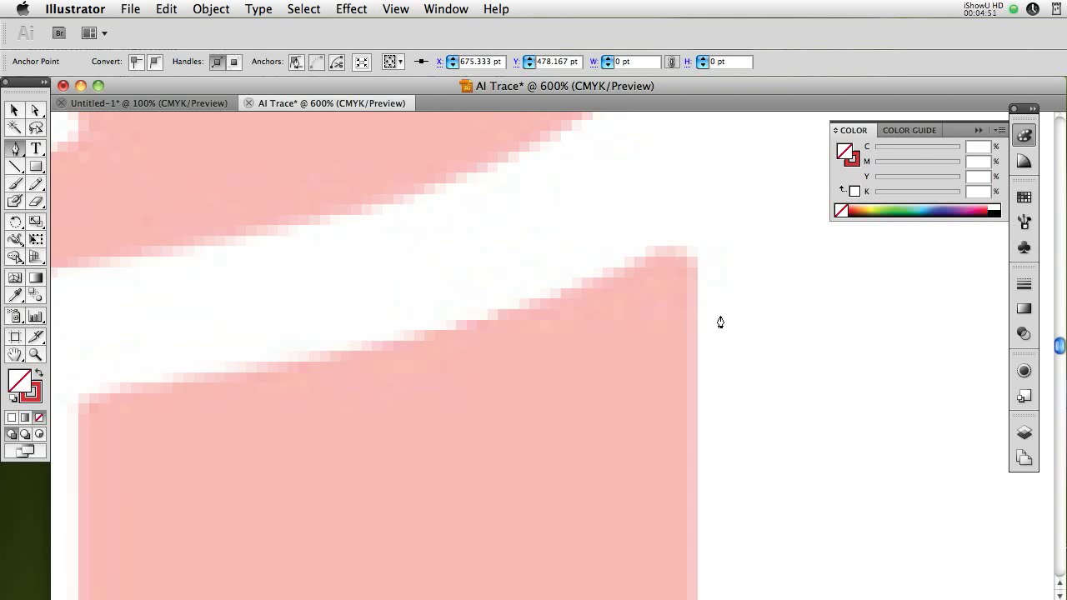
{"action": "left_click", "coordinate": [697, 274]}
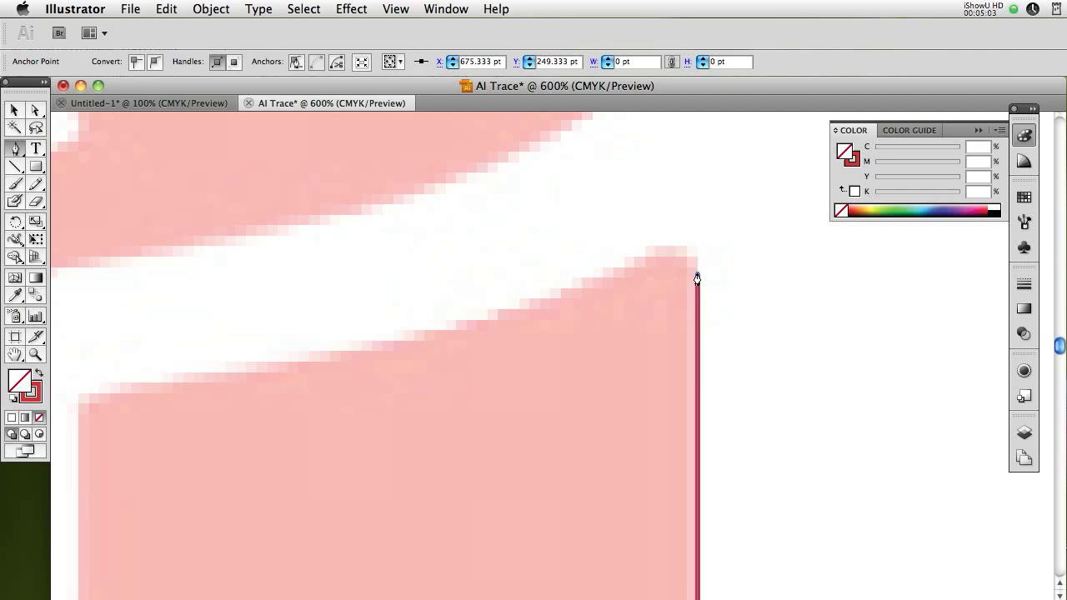
{"action": "left_click", "coordinate": [697, 273]}
{"action": "left_click_drag", "start_coordinate": [634, 263], "coordinate": [596, 292]}
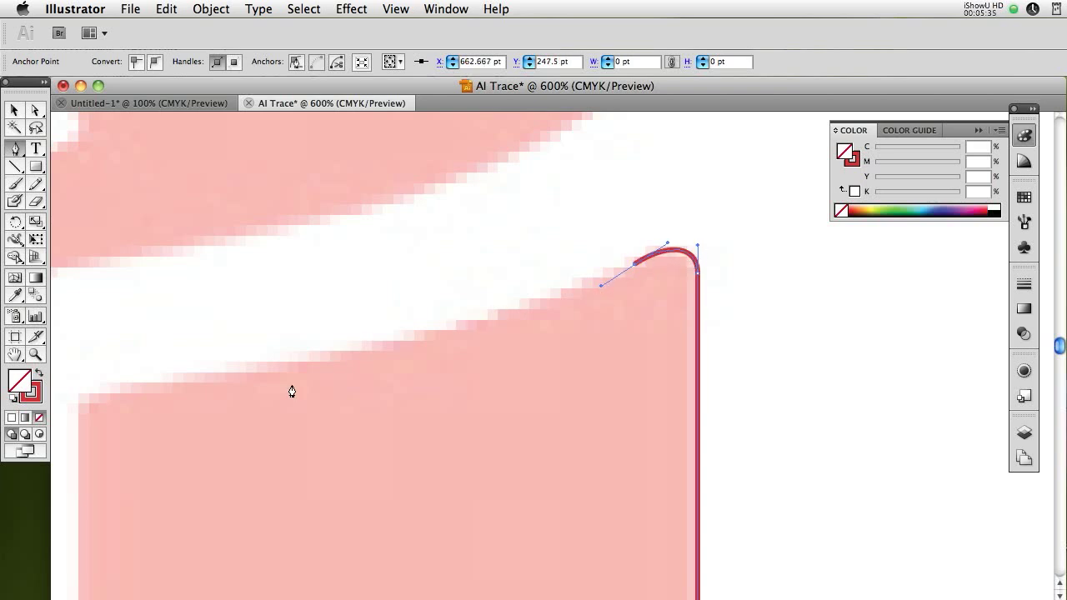
Step: Trace the i stem's slanted top edge as one long curve to its upper-left corner and remove the outgoing handle there
{"action": "scroll", "coordinate": [697, 596], "scroll_direction": "left", "scroll_amount": 2}
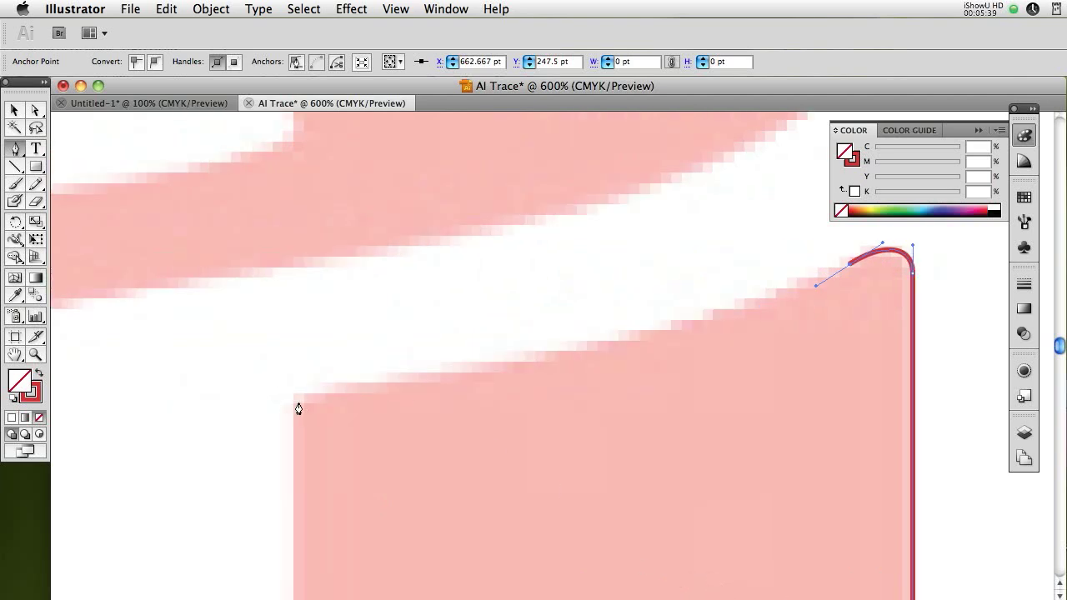
{"action": "left_click_drag", "start_coordinate": [293, 398], "coordinate": [106, 441]}
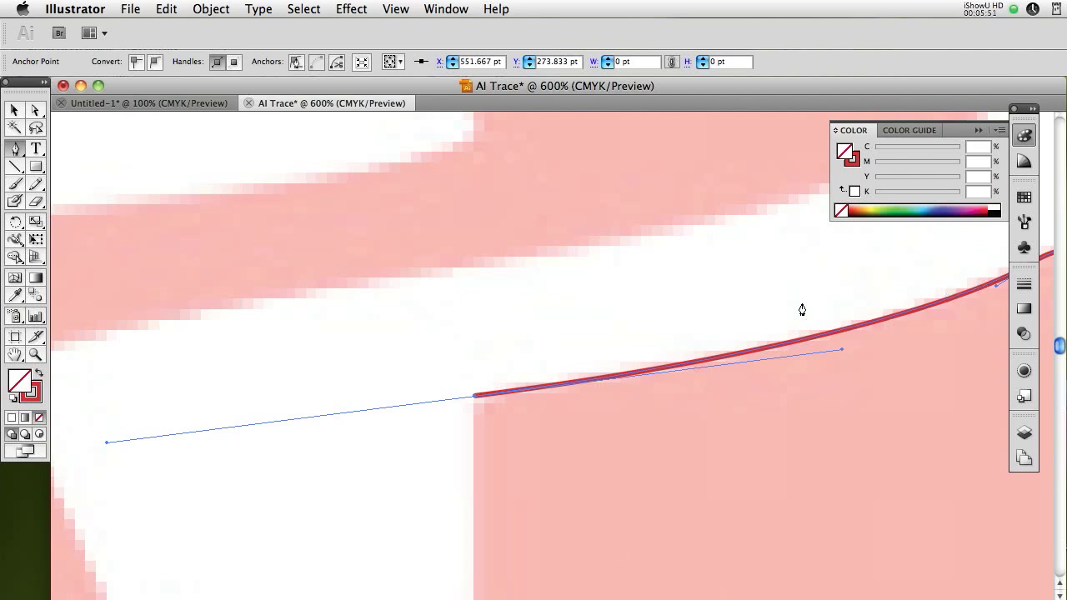
{"action": "left_click", "coordinate": [473, 399]}
Step: Trace the i stem's straight left side downward and curve the path around the rounded notch between the i and the A
{"action": "scroll", "coordinate": [558, 416], "scroll_direction": "down", "scroll_amount": 3}
{"action": "scroll", "coordinate": [498, 384], "scroll_direction": "down", "scroll_amount": 10}
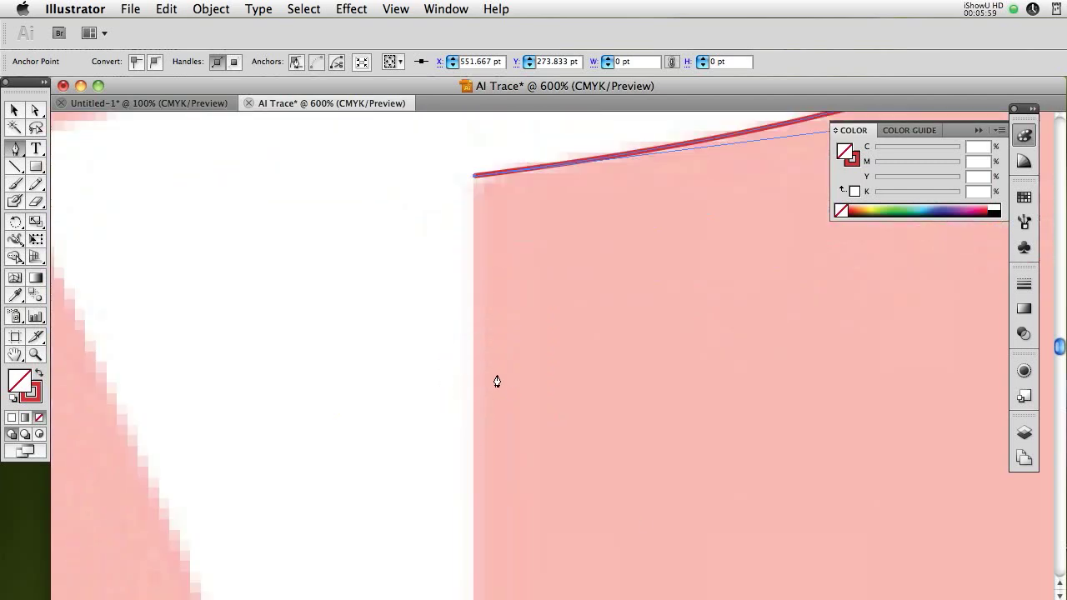
{"action": "scroll", "coordinate": [498, 384], "scroll_direction": "down", "scroll_amount": 2}
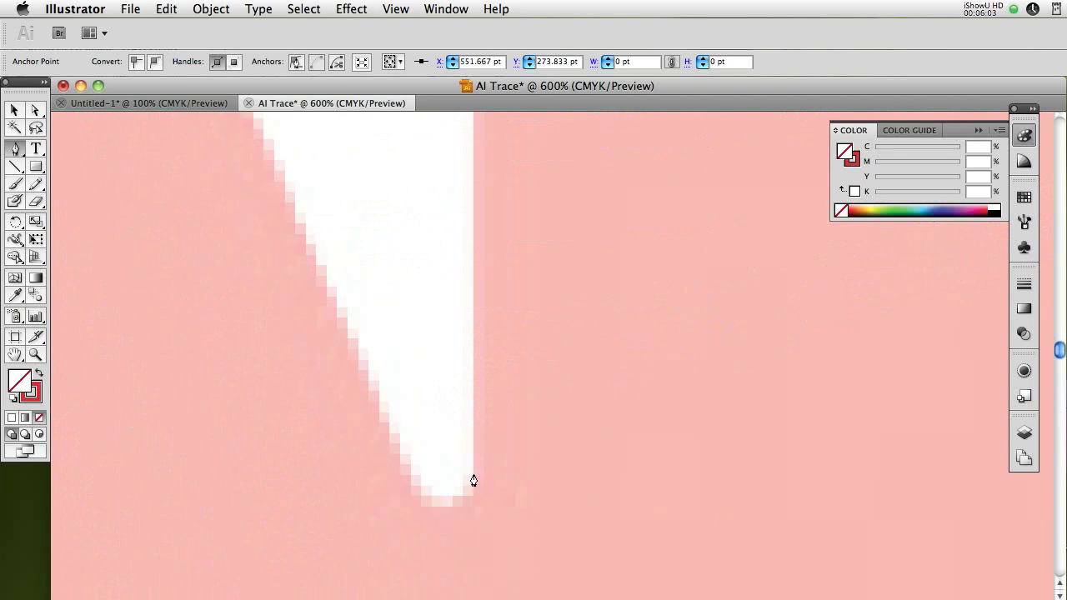
{"action": "left_click", "coordinate": [474, 480]}
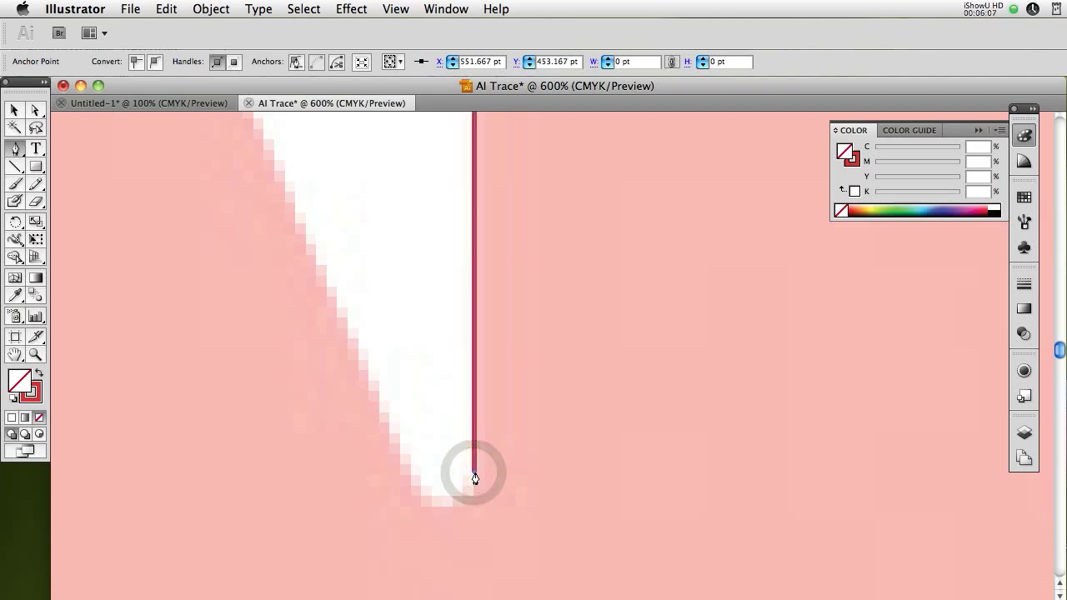
{"action": "left_click_drag", "start_coordinate": [473, 478], "coordinate": [474, 497]}
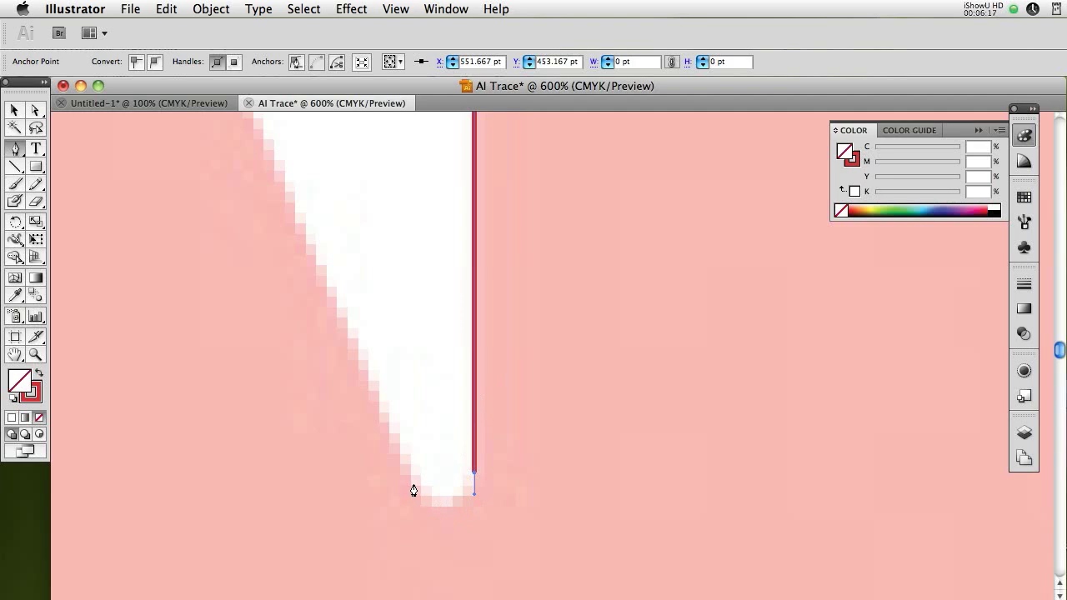
{"action": "left_click_drag", "start_coordinate": [412, 480], "coordinate": [392, 439]}
Step: Trace the straight diagonal right edge of the A from the notch up to the underside of the connecting bar
{"action": "scroll", "coordinate": [346, 344], "scroll_direction": "up", "scroll_amount": 3}
{"action": "scroll", "coordinate": [338, 345], "scroll_direction": "up", "scroll_amount": 5}
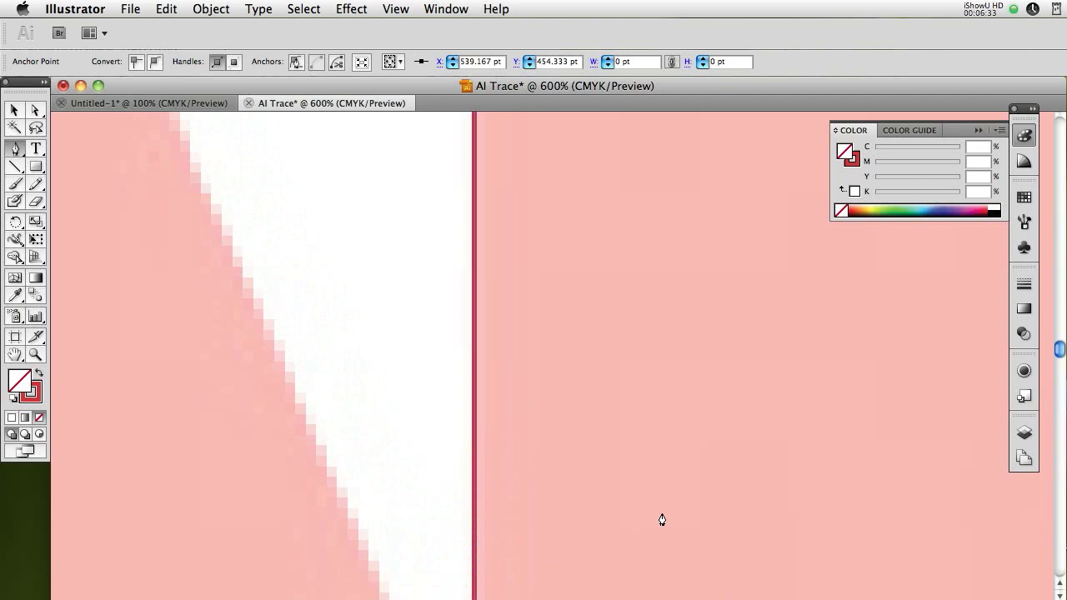
{"action": "key", "text": "super+minus"}
{"action": "key", "text": "super+minus"}
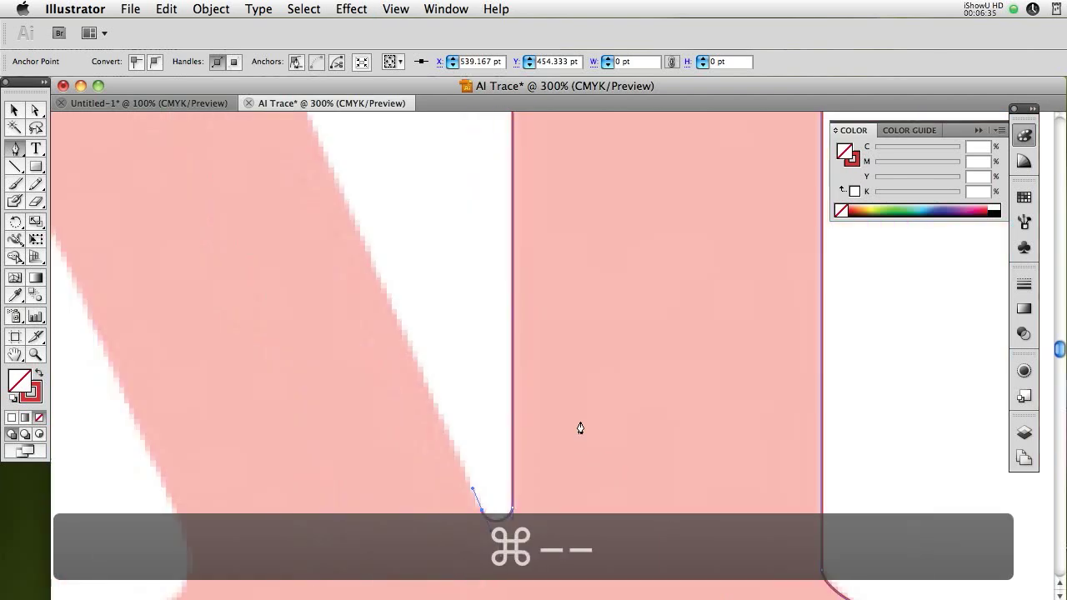
{"action": "scroll", "coordinate": [438, 343], "scroll_direction": "up", "scroll_amount": 10}
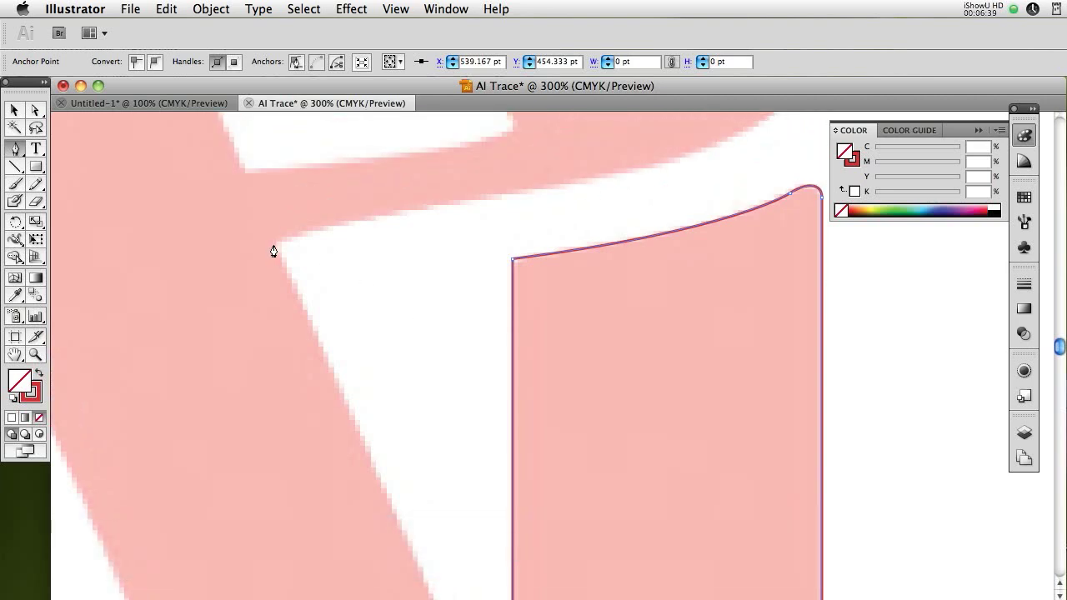
{"action": "left_click", "coordinate": [275, 245]}
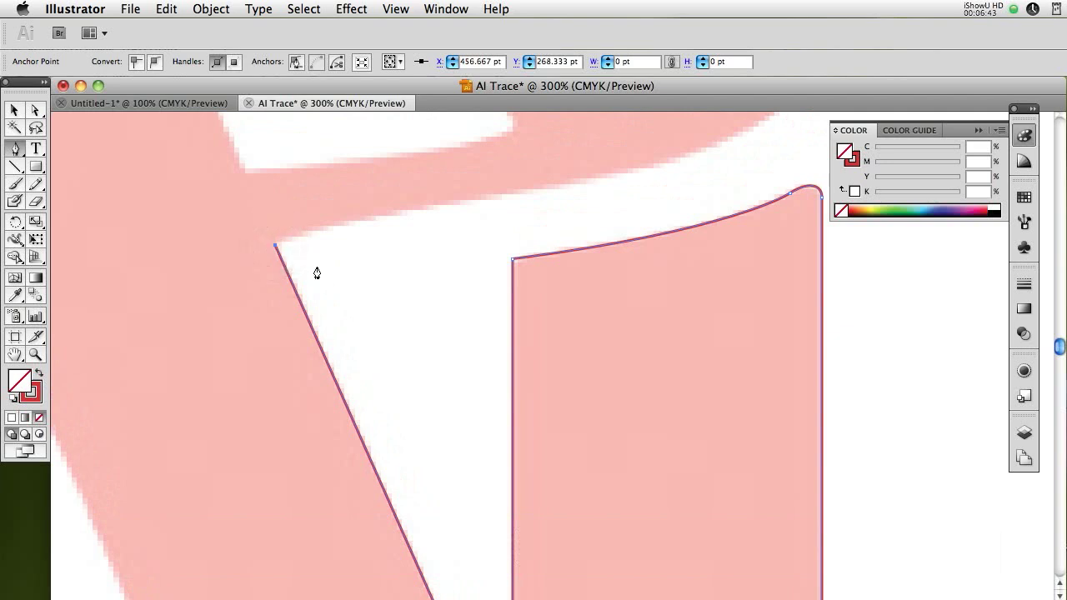
Step: Collapse the Color panel out of the way and trace the connecting bar's curved lower edge to a smooth point beneath the i's dot
{"action": "scroll", "coordinate": [542, 275], "scroll_direction": "up", "scroll_amount": 10}
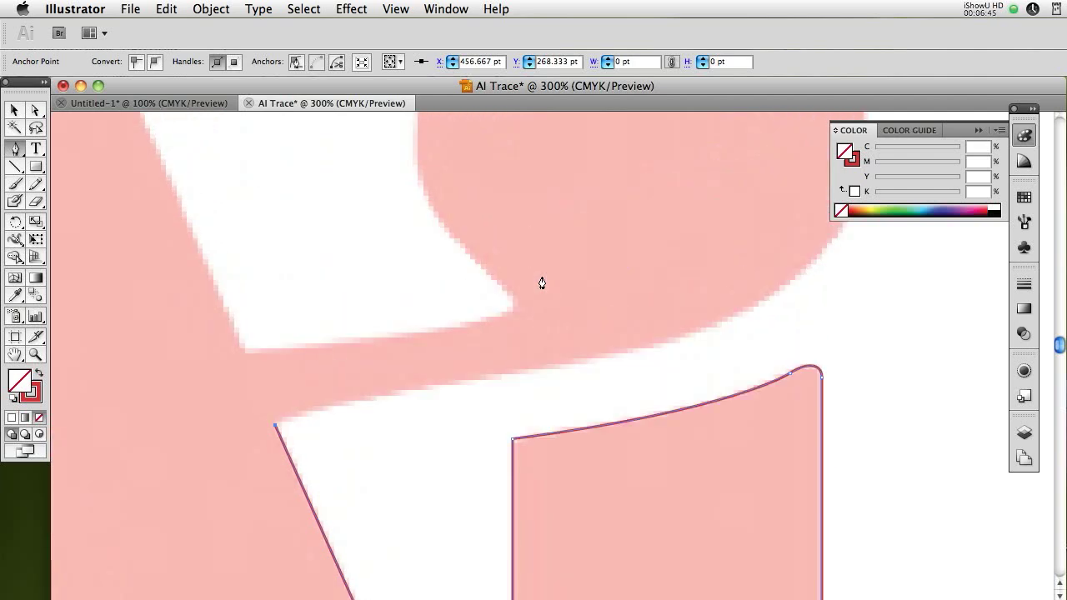
{"action": "scroll", "coordinate": [542, 283], "scroll_direction": "up", "scroll_amount": 1}
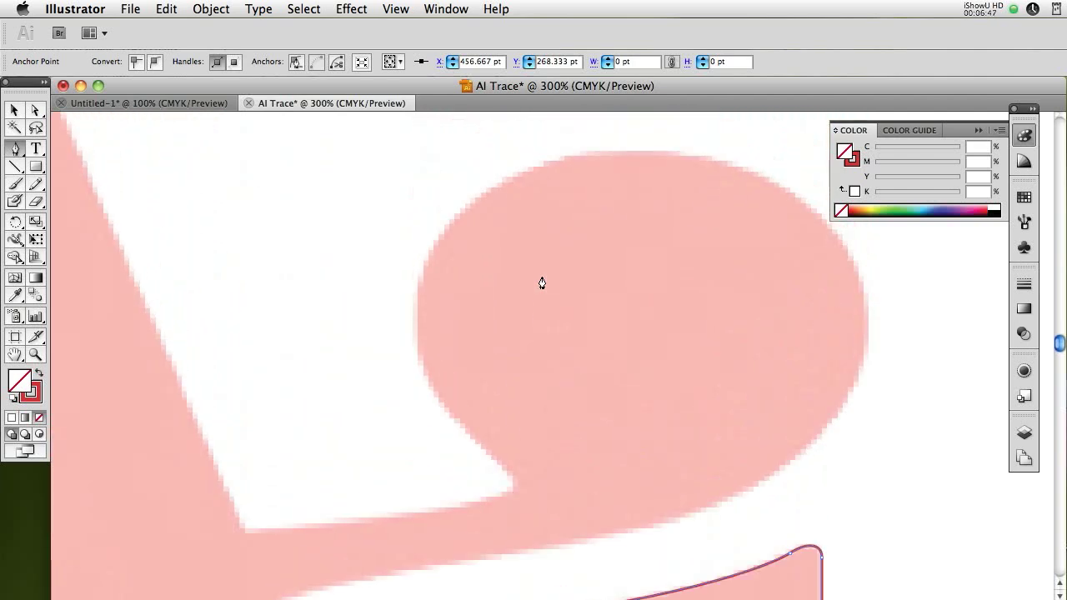
{"action": "left_click", "coordinate": [981, 135]}
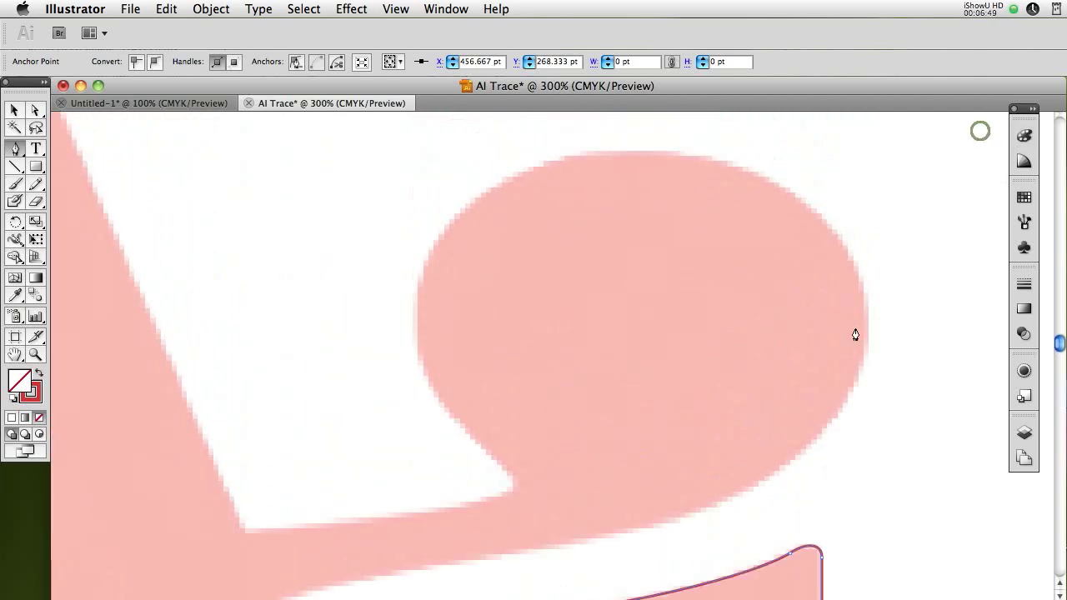
{"action": "scroll", "coordinate": [851, 334], "scroll_direction": "down", "scroll_amount": 1}
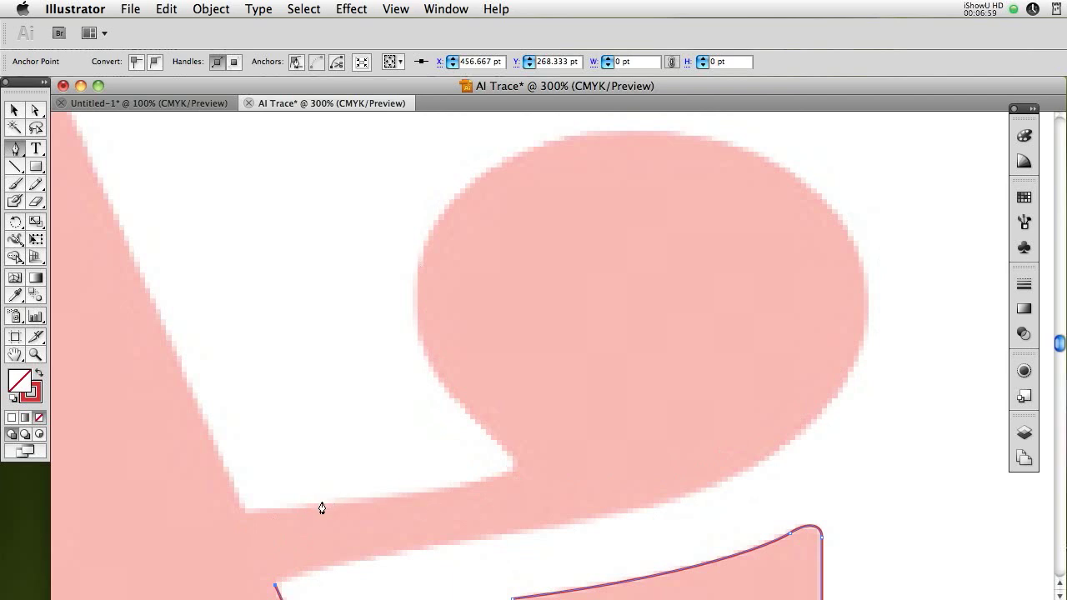
{"action": "left_click", "coordinate": [275, 587]}
{"action": "left_click_drag", "start_coordinate": [463, 531], "coordinate": [461, 527]}
{"action": "left_click_drag", "start_coordinate": [637, 508], "coordinate": [775, 480]}
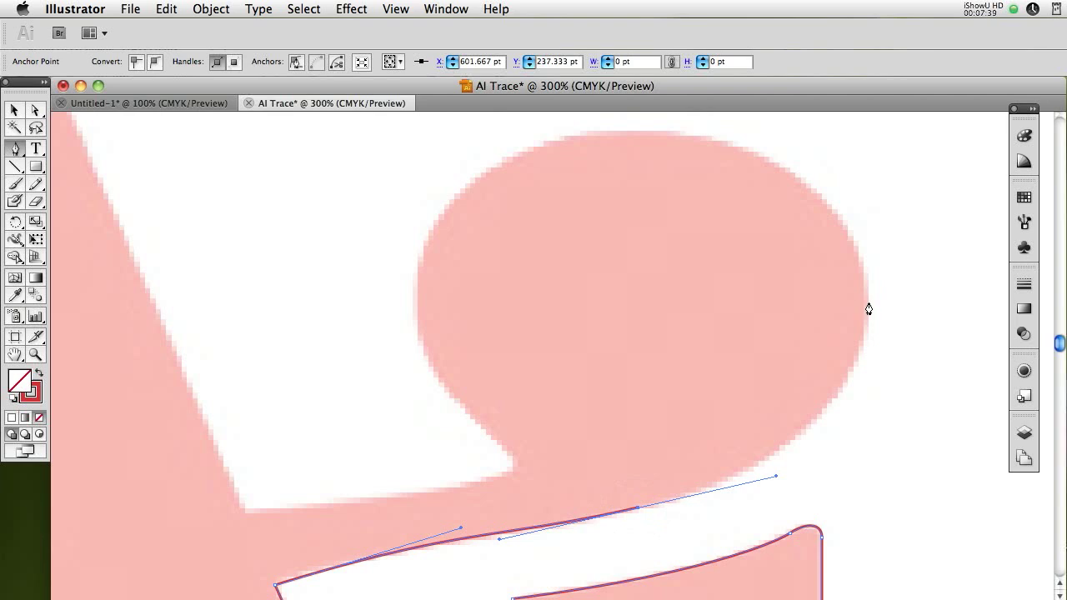
Step: Trace the i's dot counterclockwise with smooth curve points at its rightmost, topmost and leftmost extremes
{"action": "left_click_drag", "start_coordinate": [867, 301], "coordinate": [873, 213]}
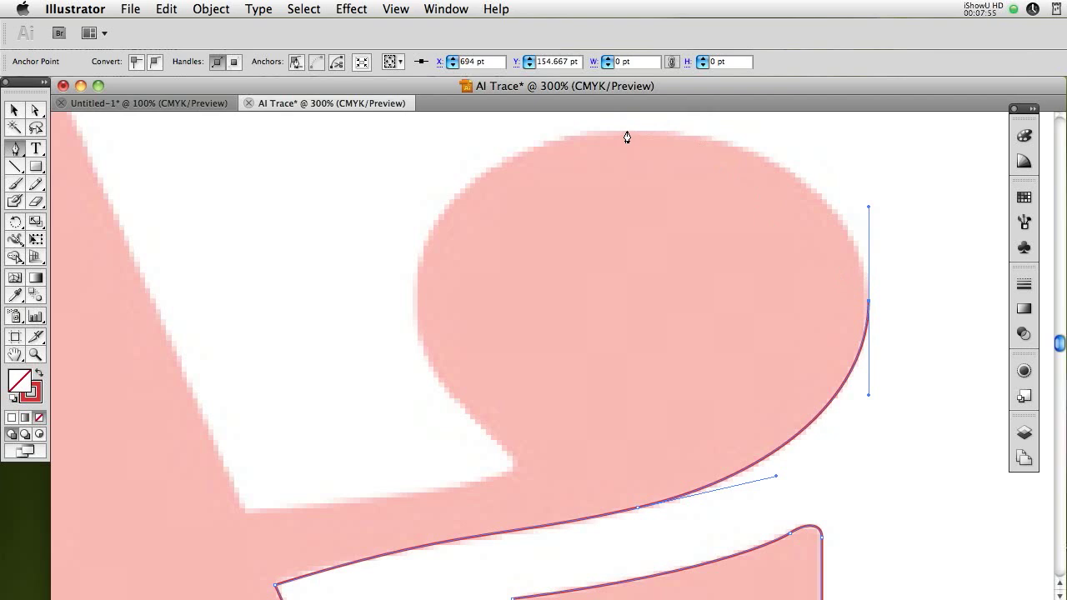
{"action": "left_click_drag", "start_coordinate": [626, 132], "coordinate": [485, 140]}
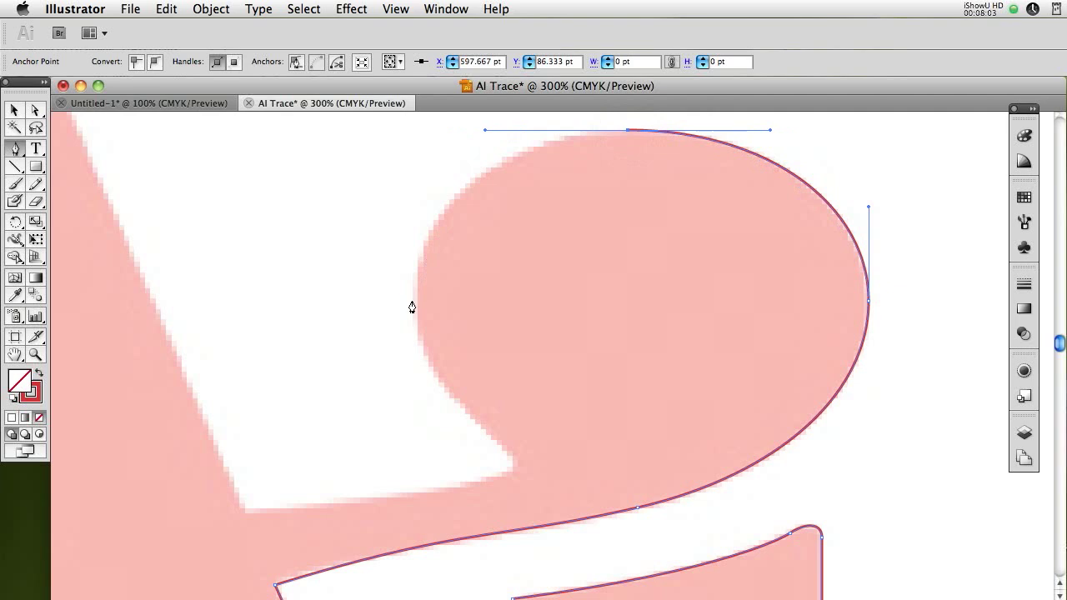
{"action": "left_click_drag", "start_coordinate": [411, 299], "coordinate": [409, 372]}
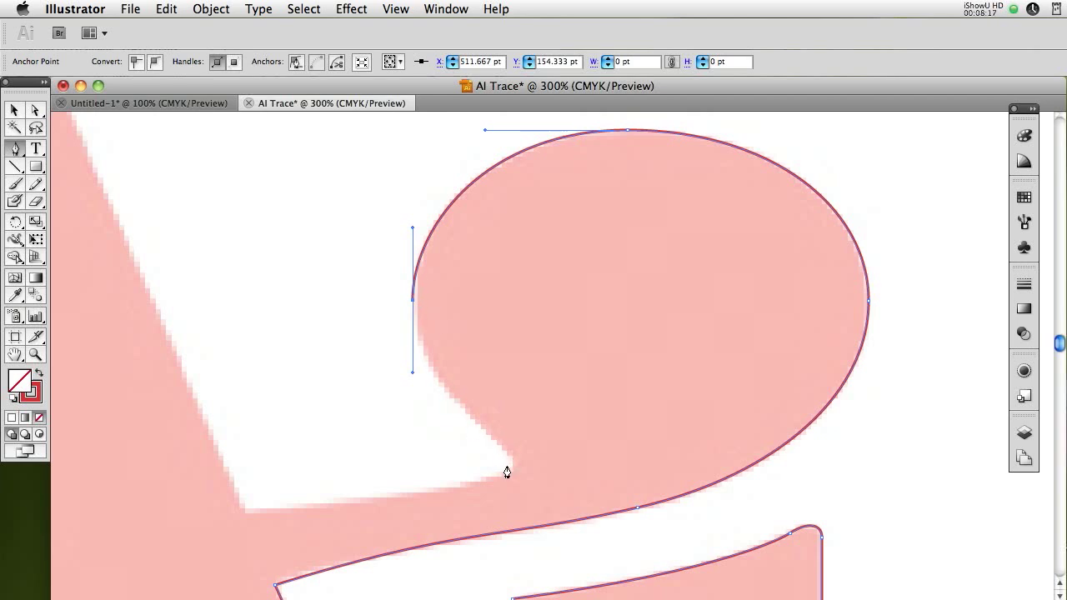
Step: Trace the dot's lower-left side around the small rounded notch and along the connecting bar's upper edge, ending in a corner point at the A
{"action": "left_click_drag", "start_coordinate": [494, 437], "coordinate": [504, 450]}
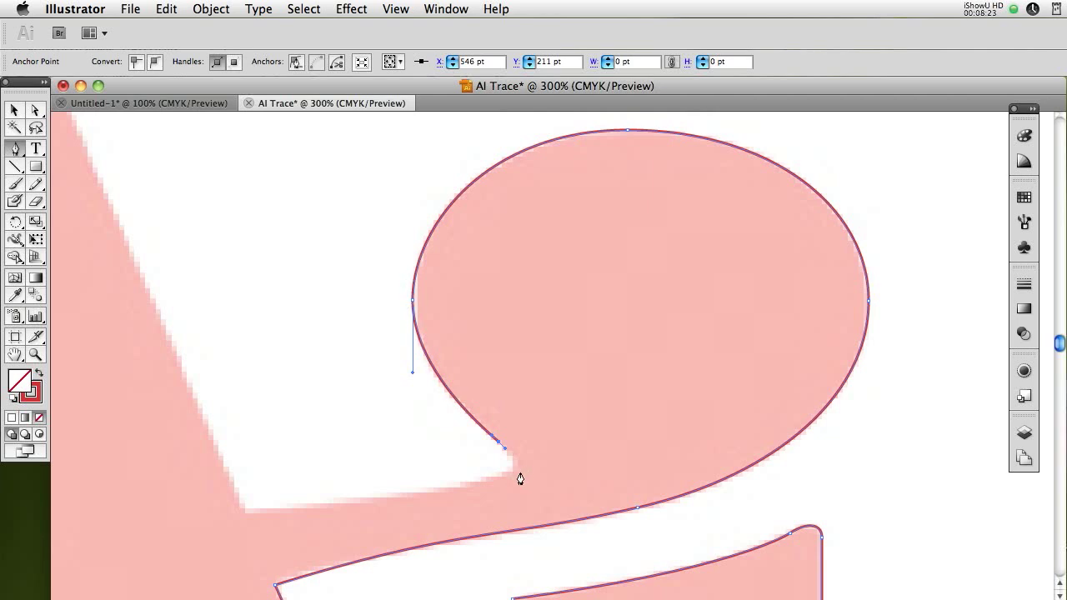
{"action": "left_click_drag", "start_coordinate": [498, 474], "coordinate": [473, 486]}
{"action": "left_click_drag", "start_coordinate": [241, 507], "coordinate": [115, 514]}
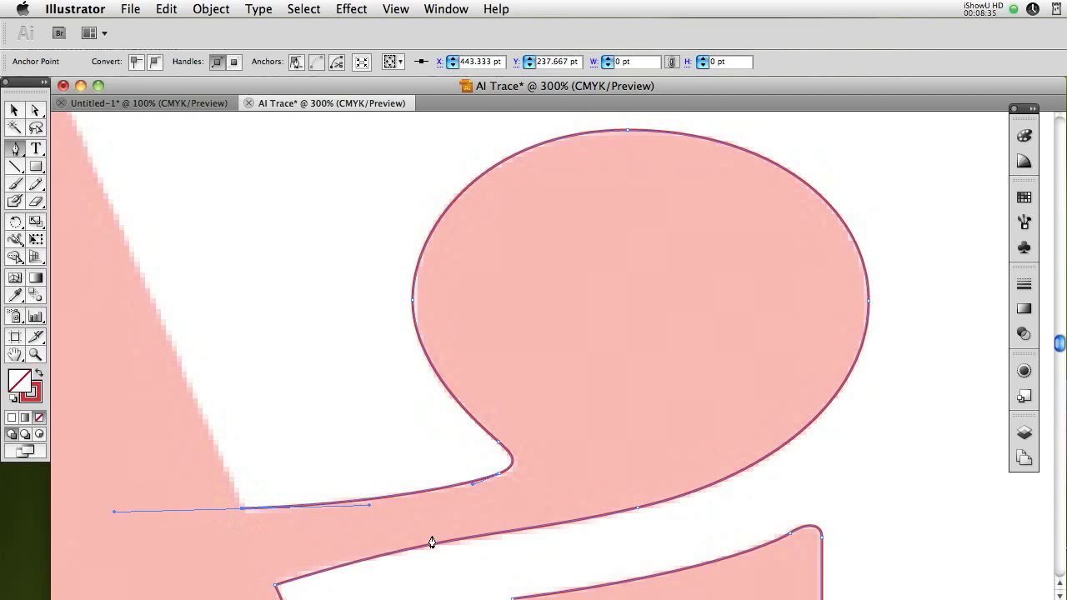
{"action": "left_click", "coordinate": [241, 508]}
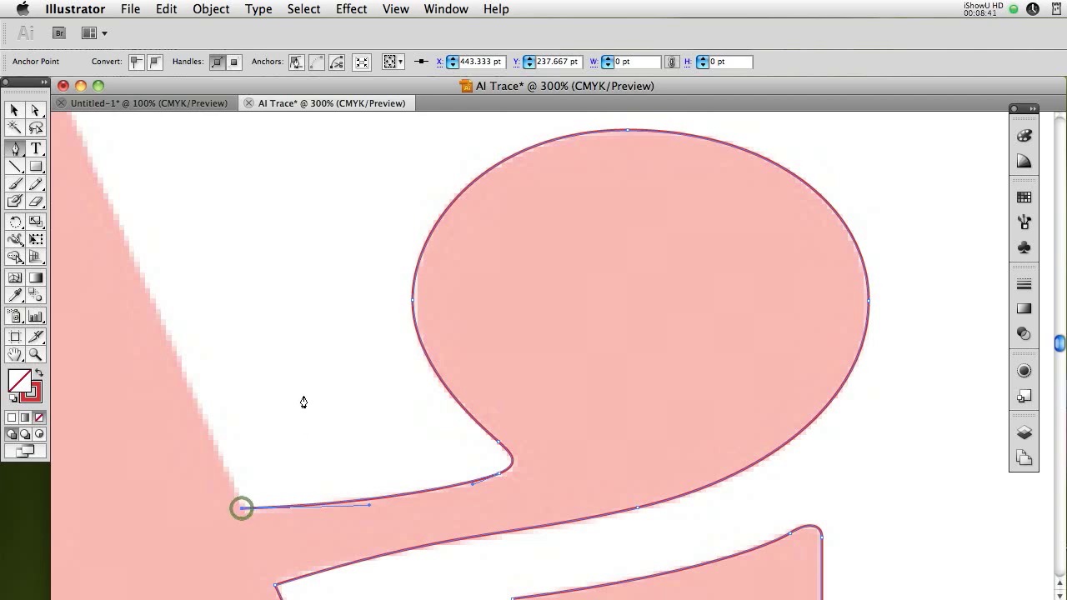
Step: Trace the A's upper right diagonal to its peak, across the flat tip and down the concave curve to a corner point
{"action": "scroll", "coordinate": [299, 394], "scroll_direction": "up", "scroll_amount": 3}
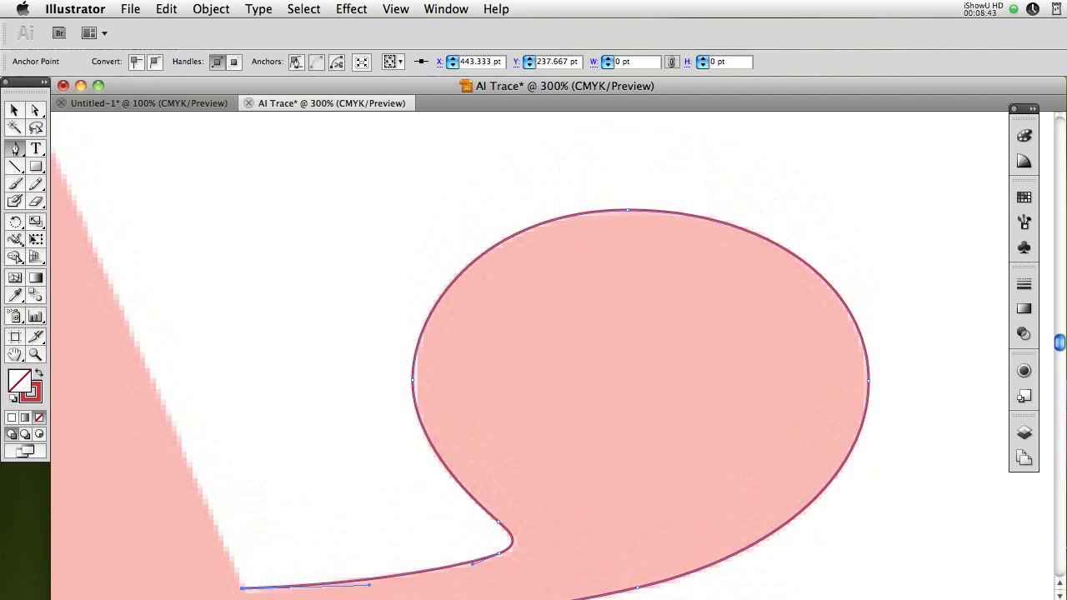
{"action": "scroll", "coordinate": [566, 312], "scroll_direction": "left", "scroll_amount": 5}
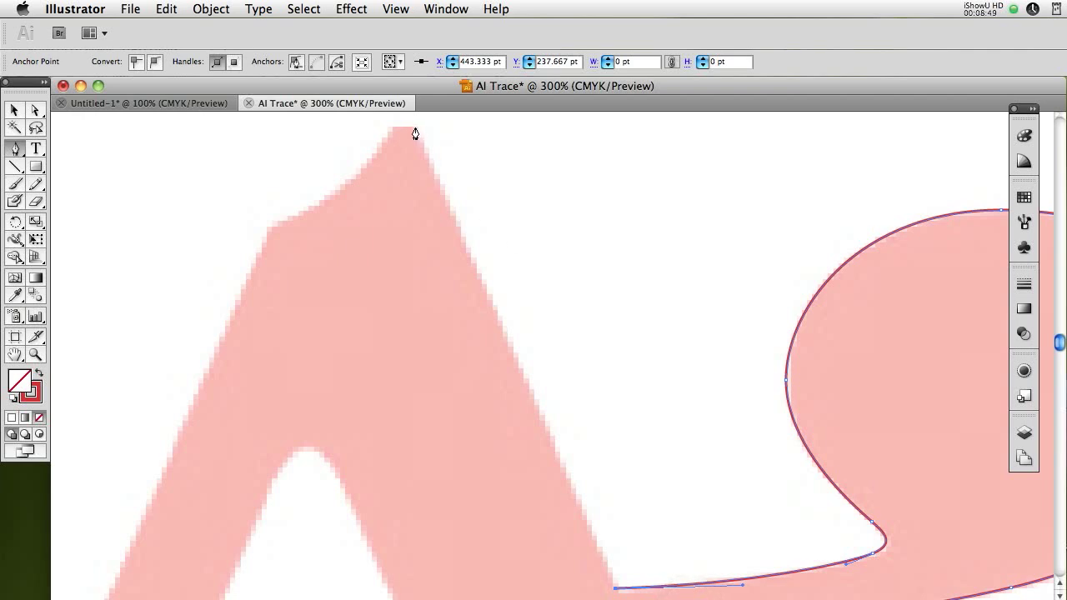
{"action": "left_click", "coordinate": [415, 131]}
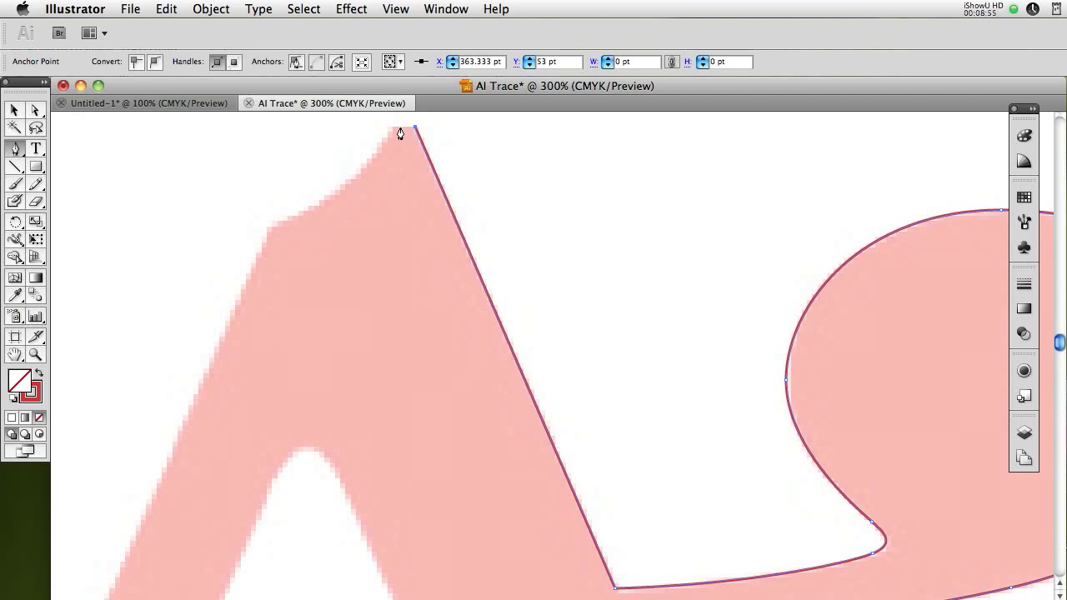
{"action": "left_click", "coordinate": [391, 129]}
{"action": "left_click_drag", "start_coordinate": [390, 132], "coordinate": [378, 162]}
{"action": "left_click_drag", "start_coordinate": [267, 227], "coordinate": [217, 243]}
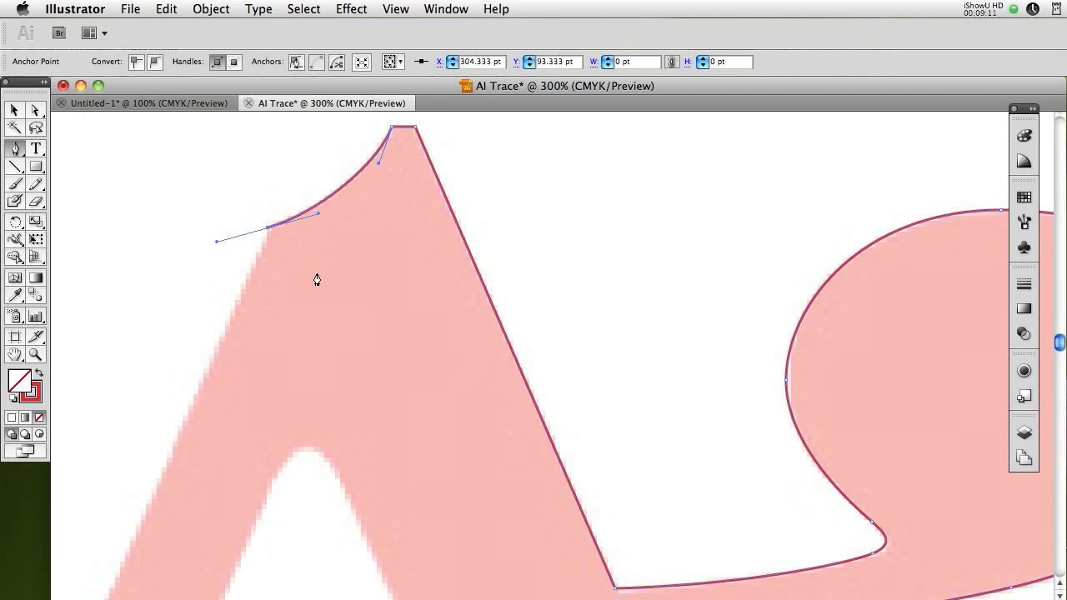
{"action": "left_click", "coordinate": [266, 227]}
Step: Trace the A's straight left outer edge from the corner below the tip down to the start of the foot serif
{"action": "scroll", "coordinate": [211, 340], "scroll_direction": "down", "scroll_amount": 3}
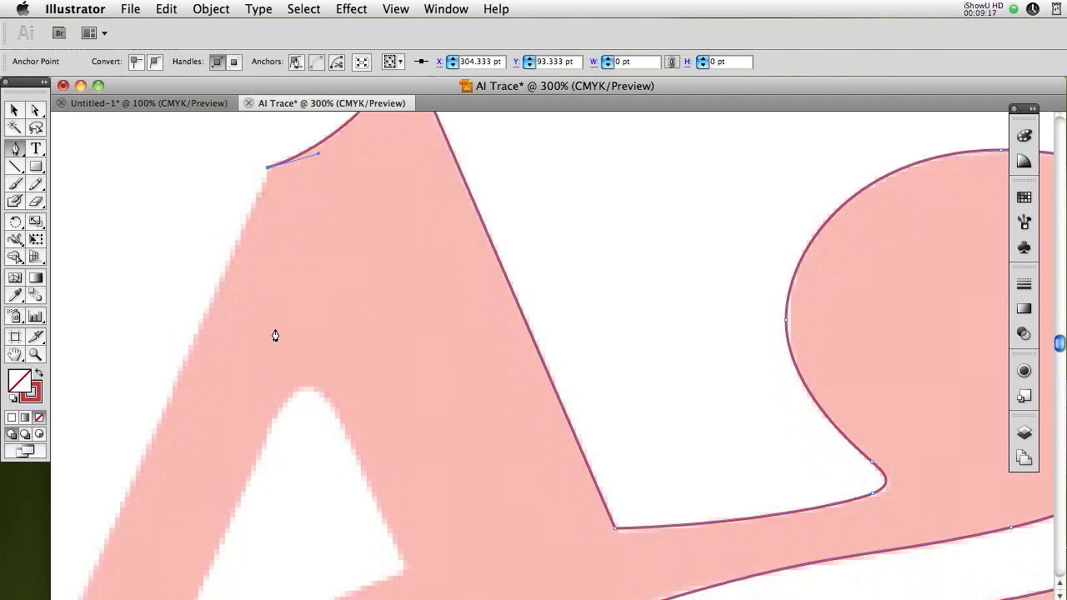
{"action": "key", "text": "super+minus"}
{"action": "key", "text": "super+minus"}
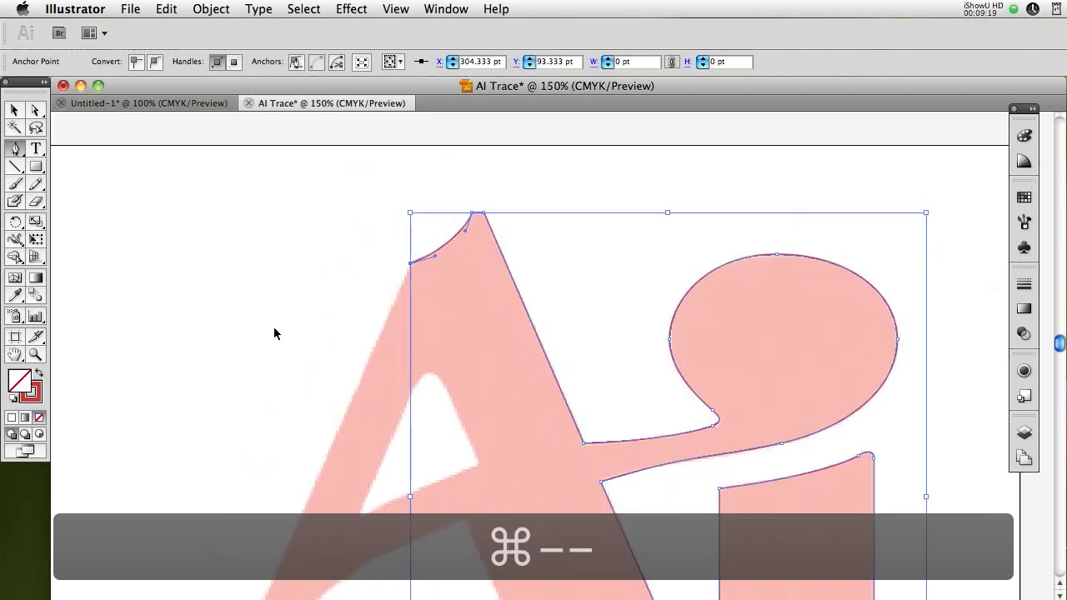
{"action": "scroll", "coordinate": [275, 335], "scroll_direction": "down", "scroll_amount": 6}
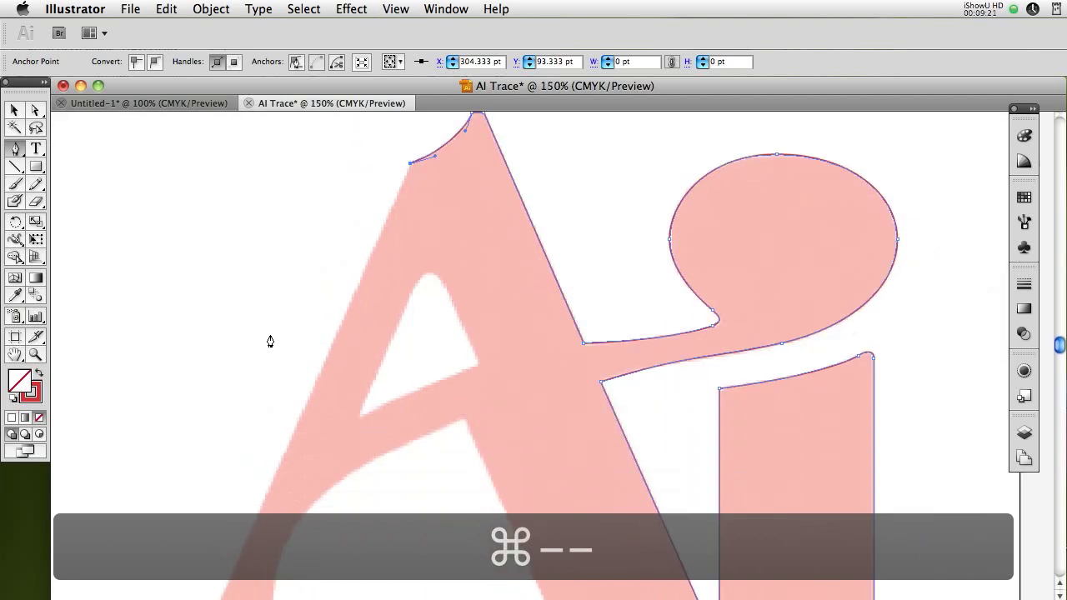
{"action": "scroll", "coordinate": [265, 345], "scroll_direction": "down", "scroll_amount": 1}
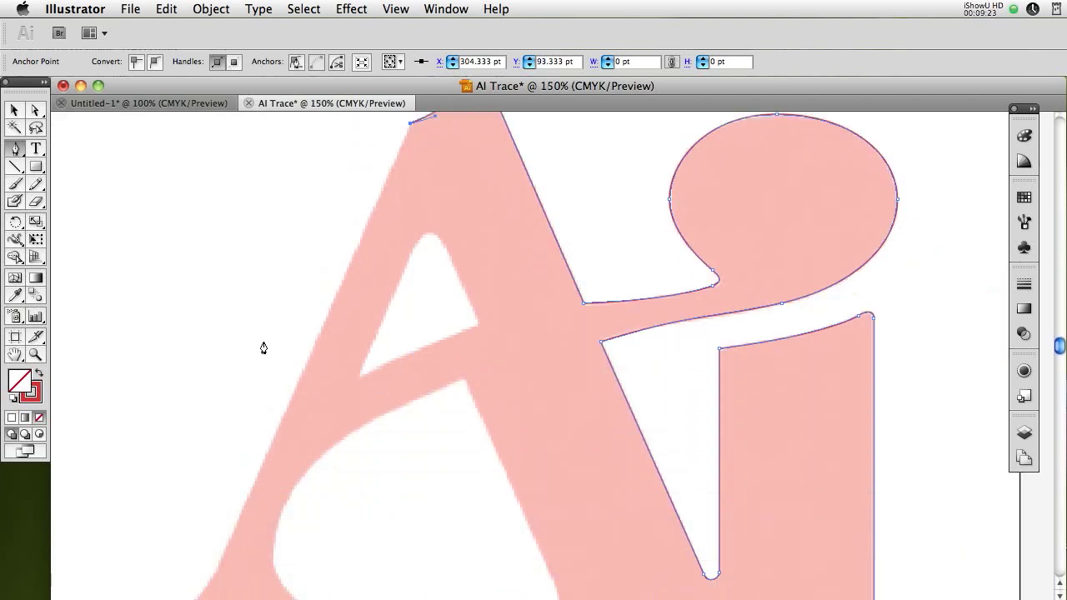
{"action": "left_click", "coordinate": [215, 571]}
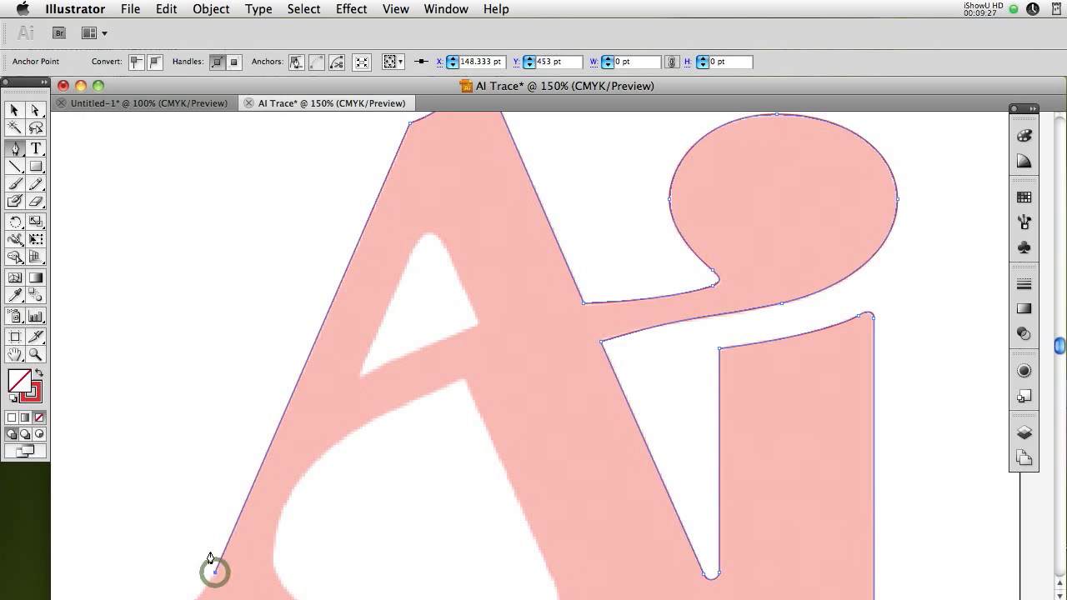
Step: Trace the A's left foot serif with a curved outer flare, short vertical ends and a straight base
{"action": "scroll", "coordinate": [211, 559], "scroll_direction": "down", "scroll_amount": 4}
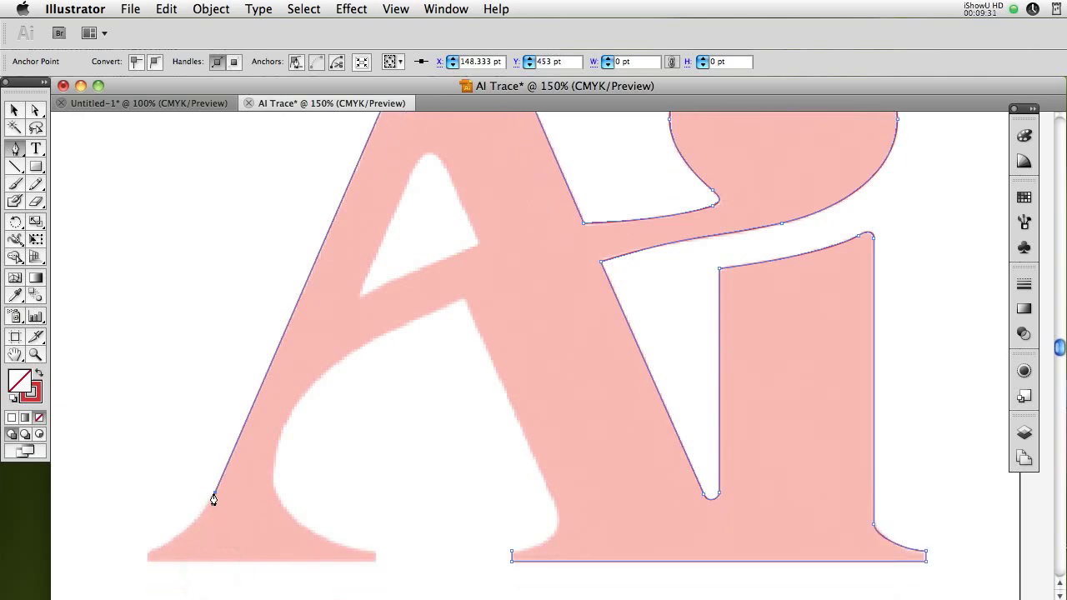
{"action": "left_click", "coordinate": [214, 497]}
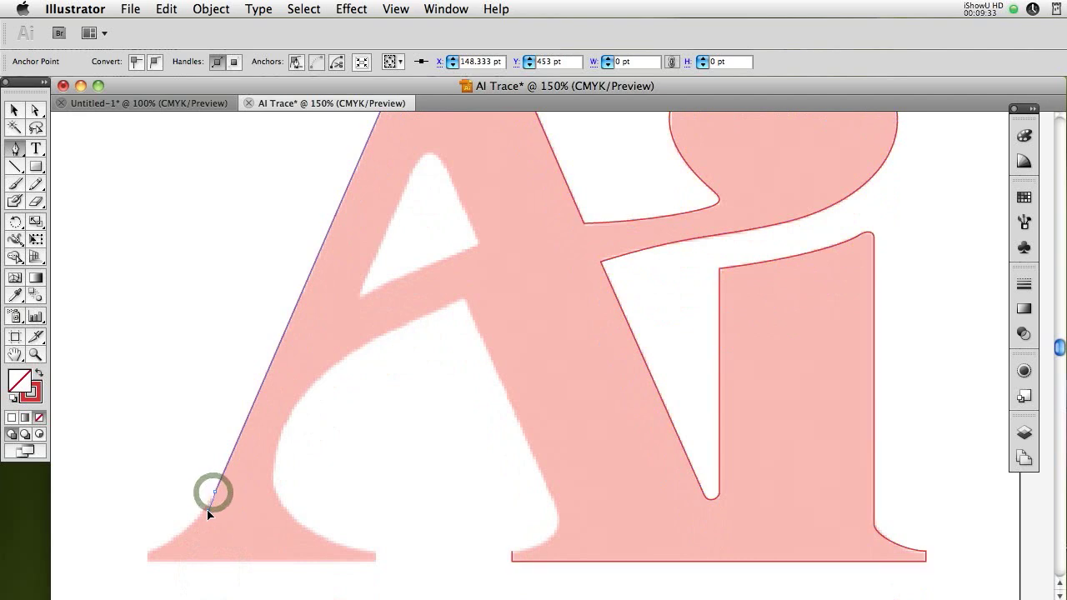
{"action": "left_click", "coordinate": [205, 512]}
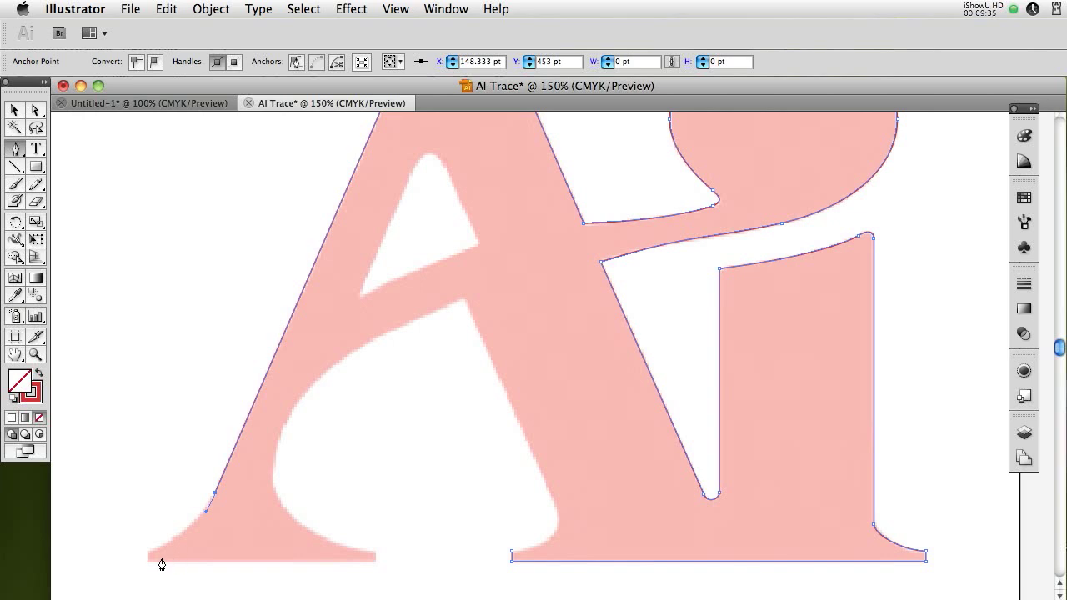
{"action": "left_click_drag", "start_coordinate": [146, 552], "coordinate": [113, 565]}
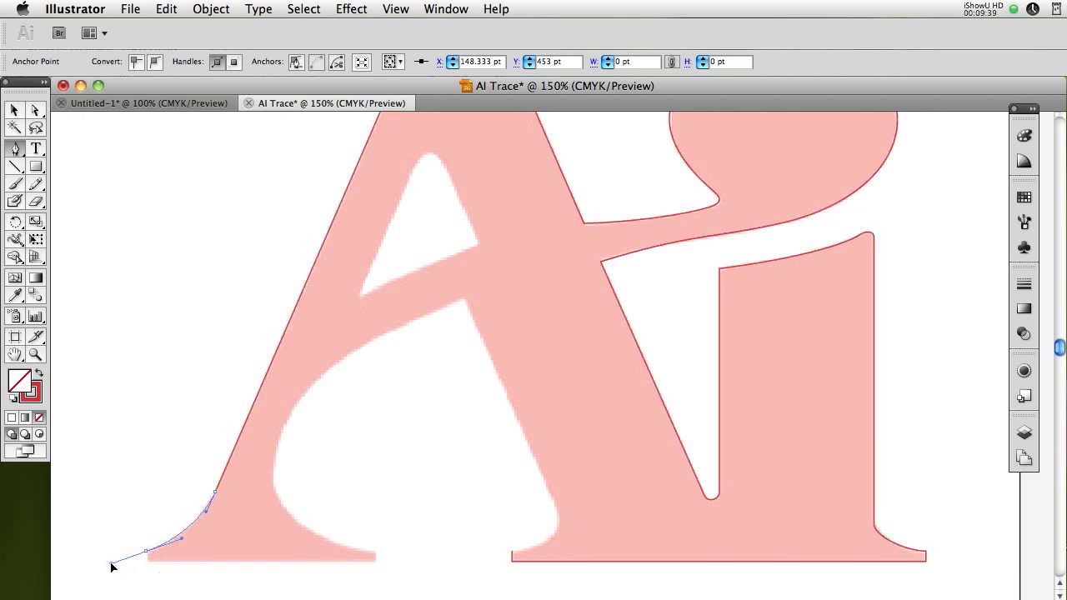
{"action": "left_click", "coordinate": [146, 551]}
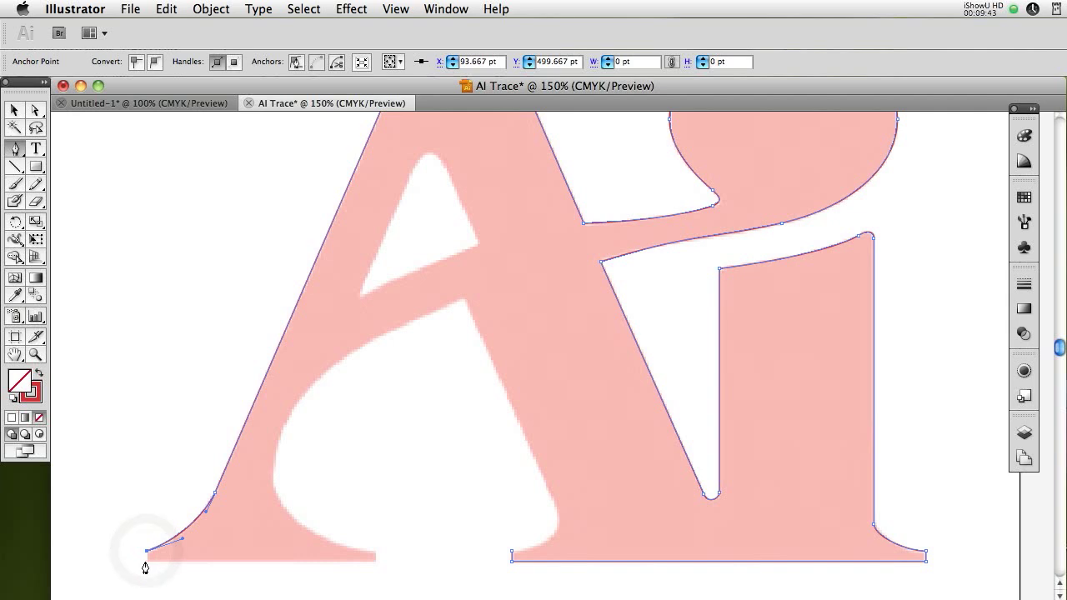
{"action": "left_click", "coordinate": [145, 561]}
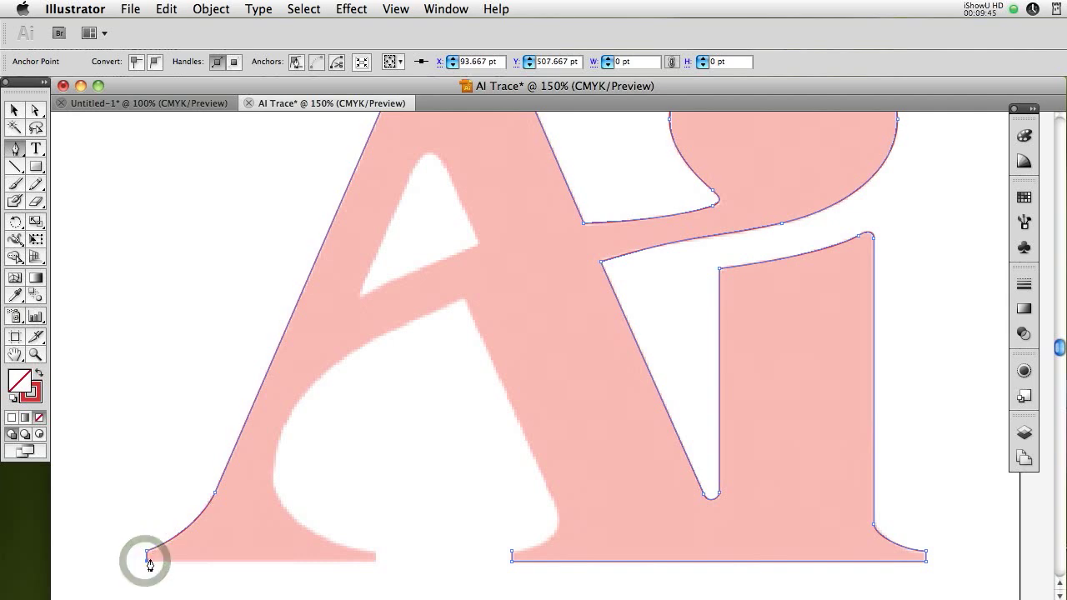
{"action": "left_click", "coordinate": [375, 561]}
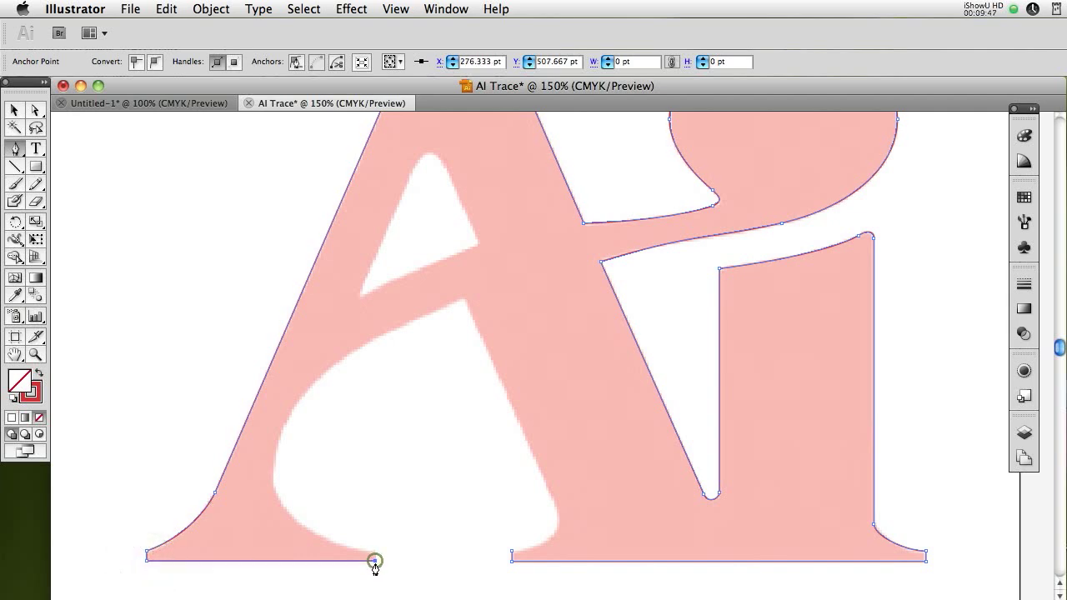
{"action": "left_click", "coordinate": [375, 551]}
Step: Trace the A's large inner curve from the left foot up to the crossbar corner, and adjust both direction handles to fit the template
{"action": "left_click_drag", "start_coordinate": [374, 553], "coordinate": [312, 556]}
{"action": "left_click_drag", "start_coordinate": [463, 297], "coordinate": [788, 174]}
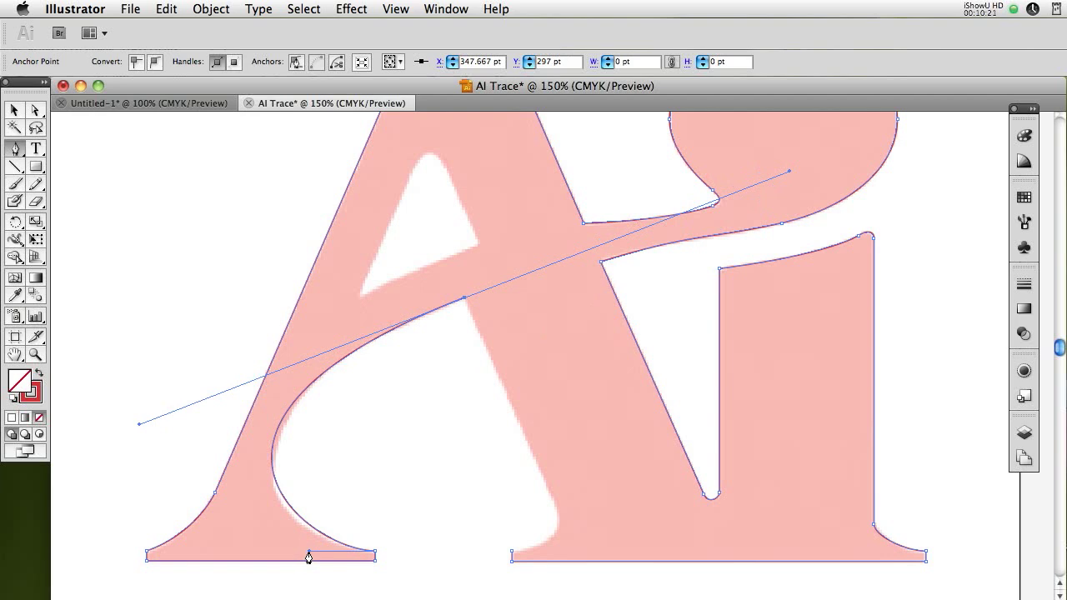
{"action": "key", "text": "super"}
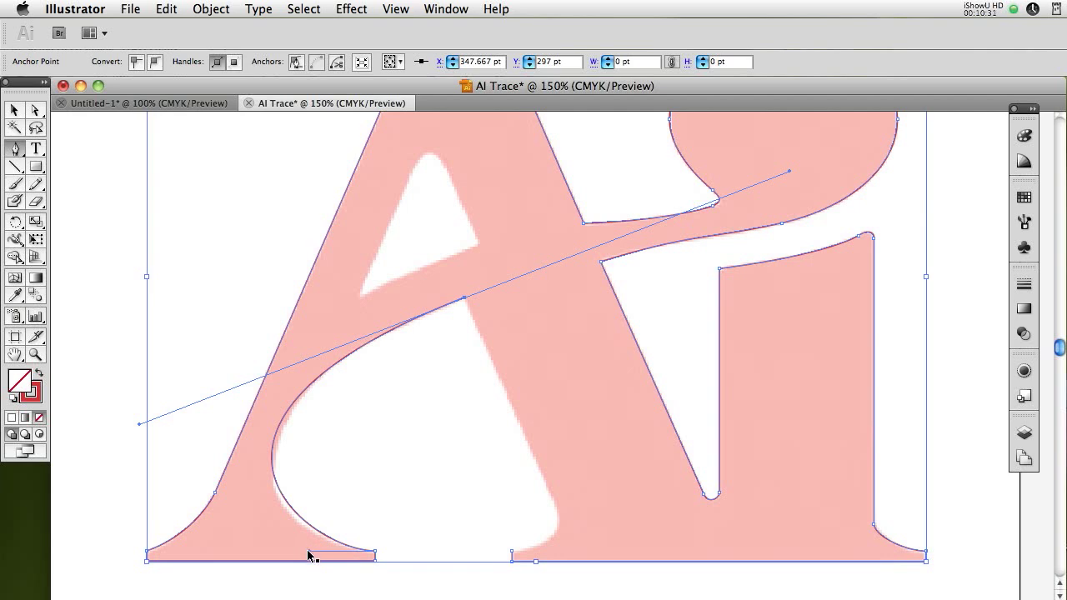
{"action": "left_click_drag", "start_coordinate": [308, 554], "coordinate": [298, 560]}
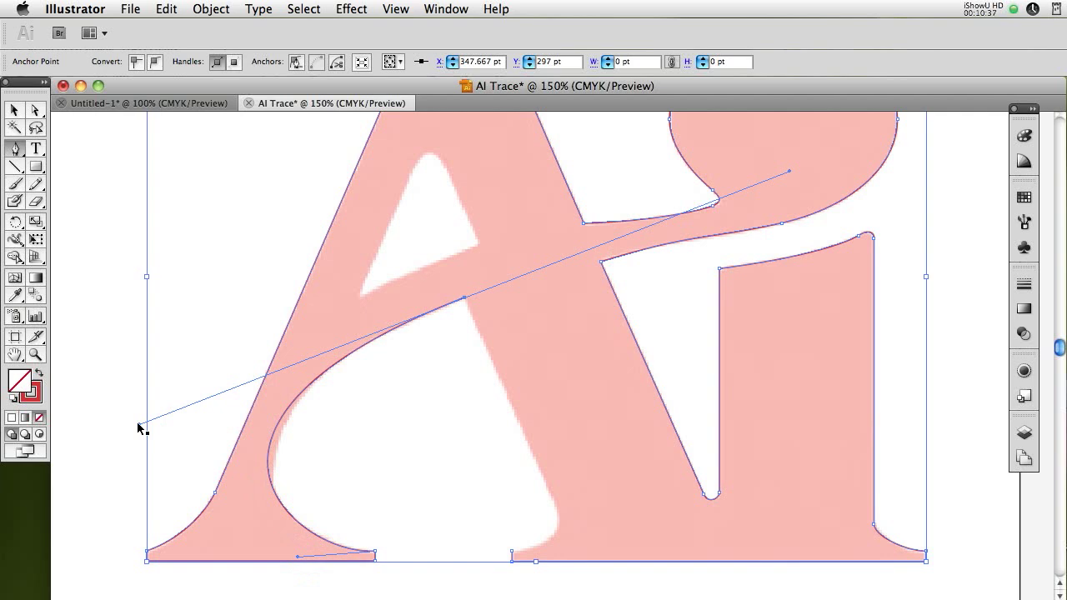
{"action": "left_click_drag", "start_coordinate": [139, 426], "coordinate": [151, 429]}
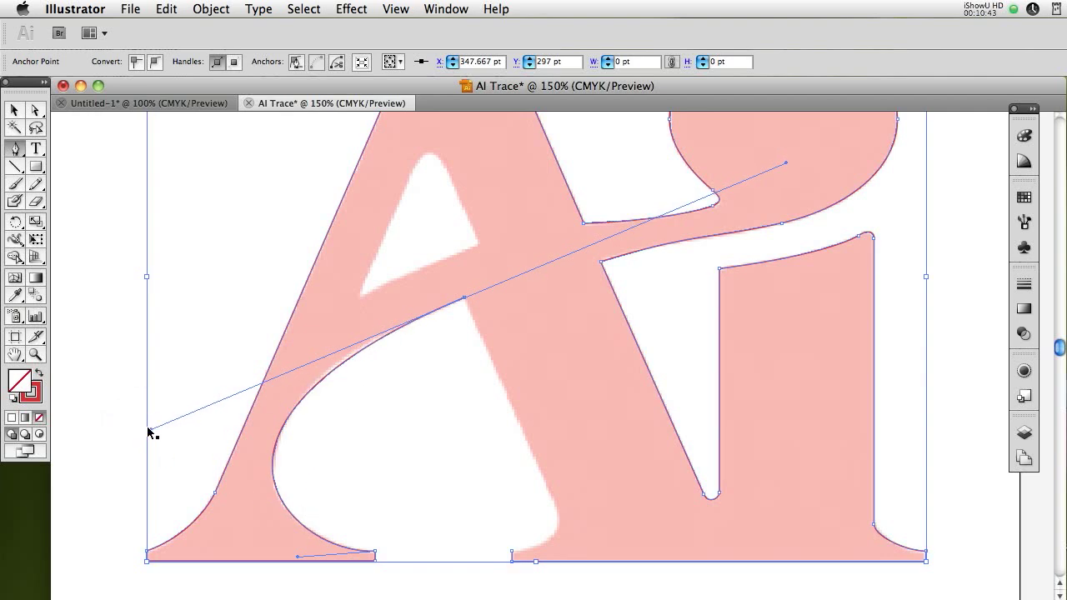
{"action": "left_click_drag", "start_coordinate": [151, 431], "coordinate": [151, 420]}
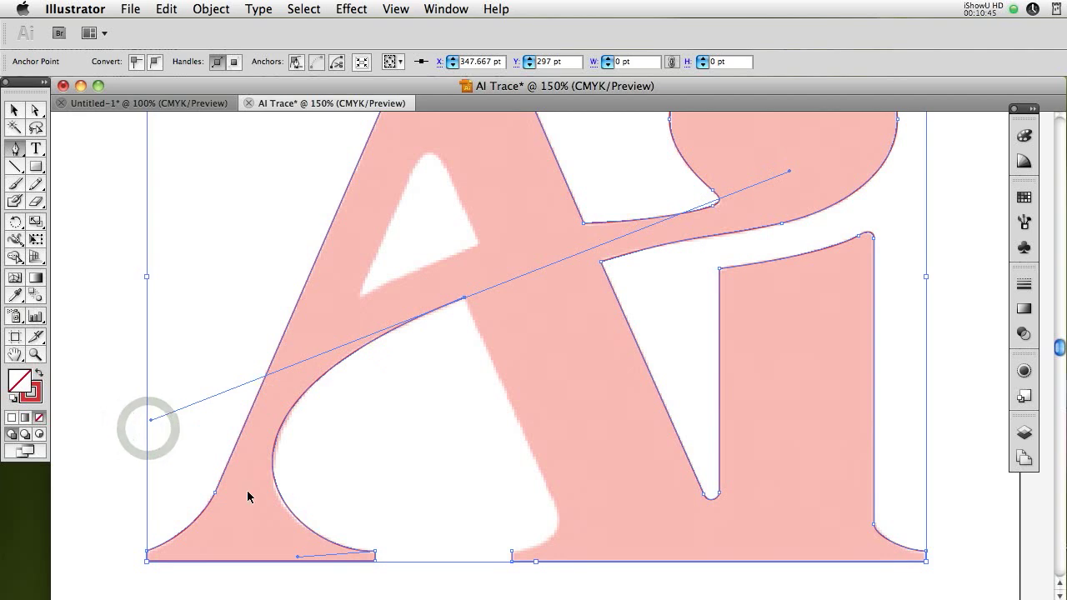
{"action": "left_click_drag", "start_coordinate": [296, 557], "coordinate": [293, 565]}
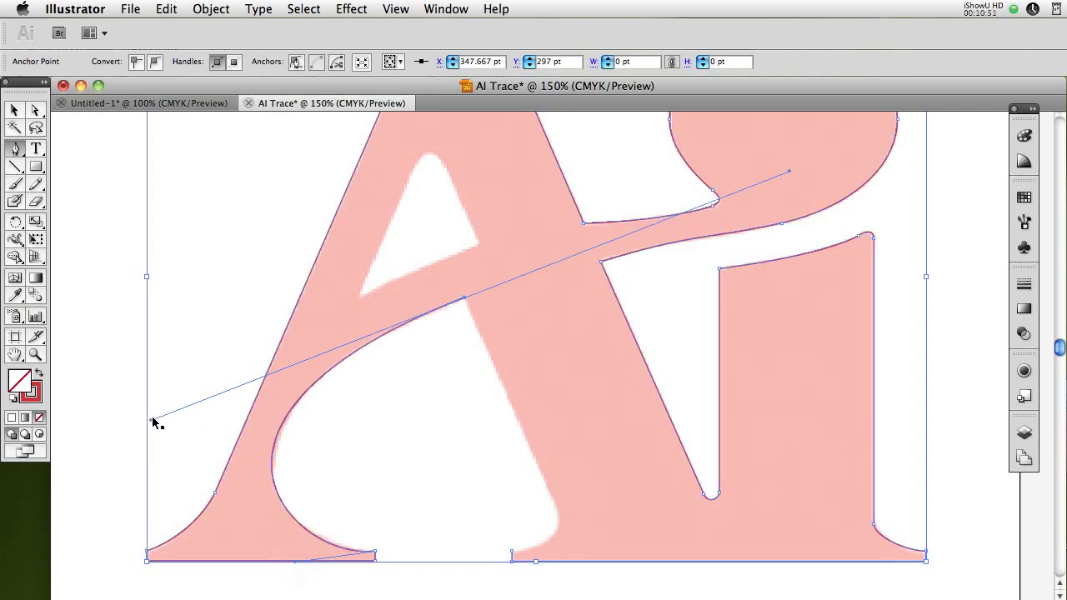
{"action": "left_click_drag", "start_coordinate": [151, 416], "coordinate": [156, 421]}
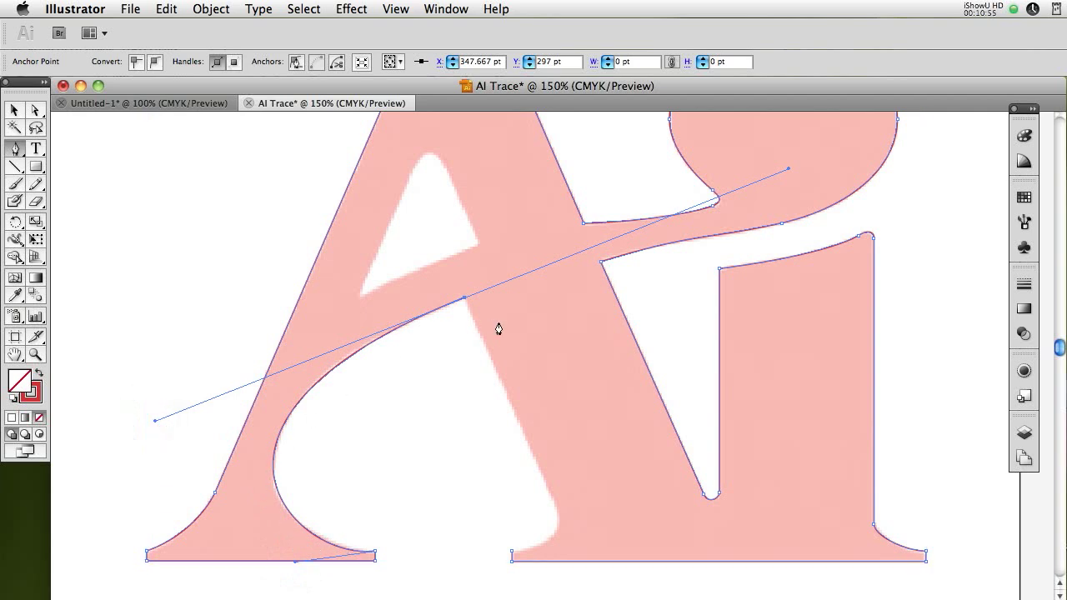
Step: Trace the A's inner right leg straight down from the crossbar corner and close the outline with the curve into the base serif
{"action": "left_click", "coordinate": [463, 300]}
{"action": "left_click", "coordinate": [552, 499]}
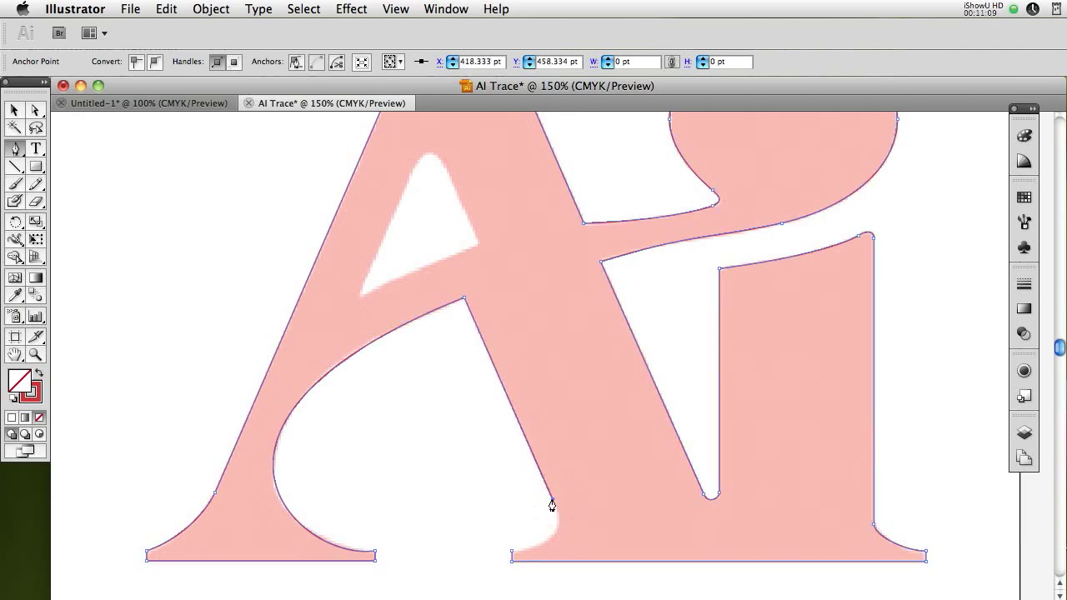
{"action": "left_click_drag", "start_coordinate": [552, 504], "coordinate": [563, 524]}
{"action": "left_click_drag", "start_coordinate": [509, 552], "coordinate": [465, 560]}
Step: Trace the A's triangular counter as a separate closed path with straight sides and a rounded top
{"action": "left_click", "coordinate": [359, 296]}
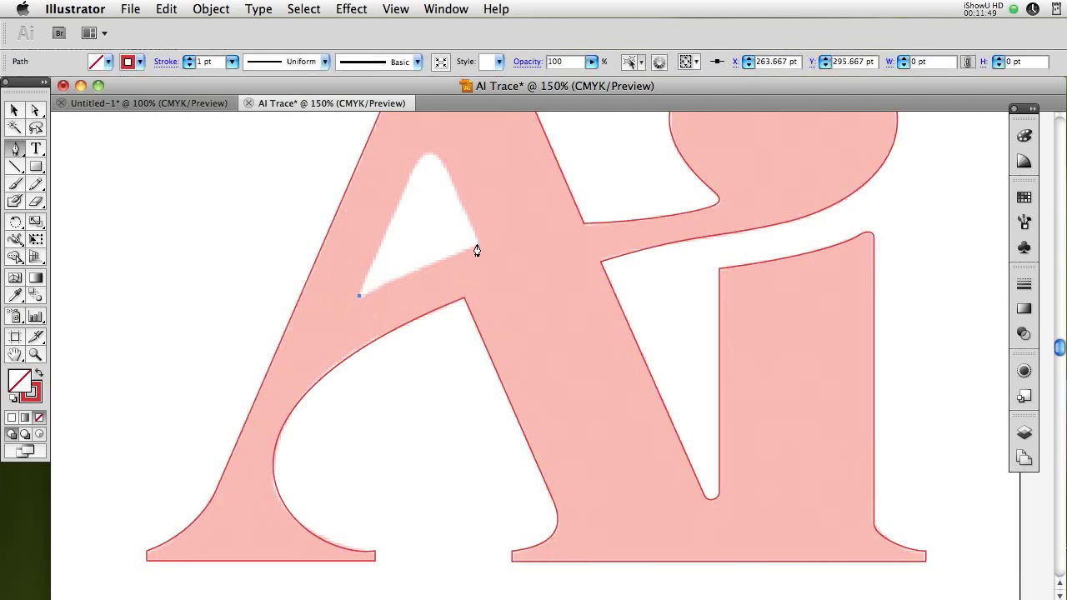
{"action": "left_click", "coordinate": [478, 246]}
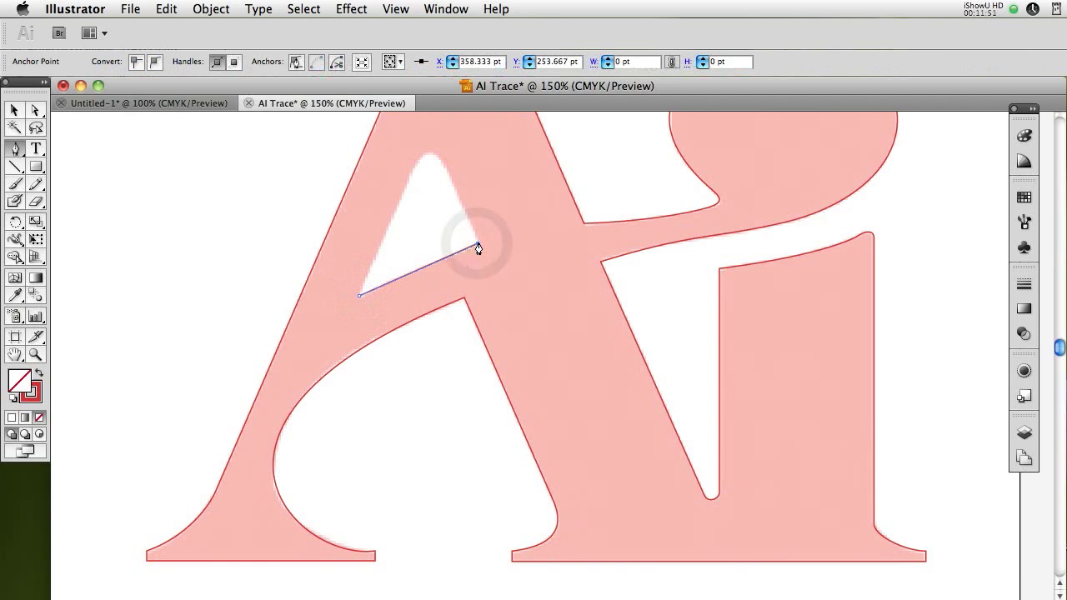
{"action": "left_click", "coordinate": [436, 151]}
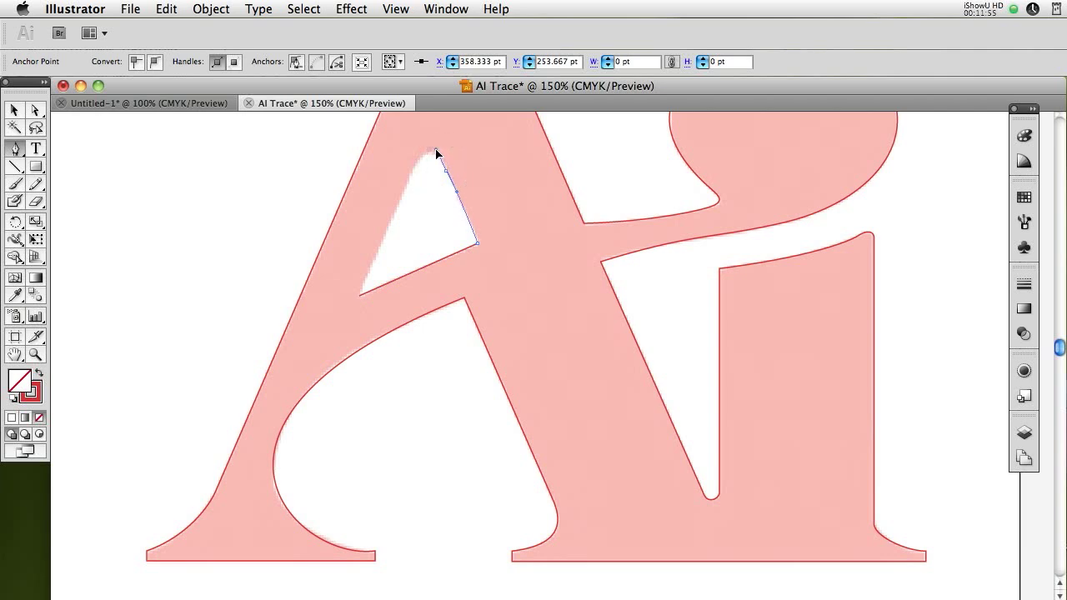
{"action": "left_click", "coordinate": [410, 177]}
{"action": "left_click_drag", "start_coordinate": [409, 177], "coordinate": [397, 208]}
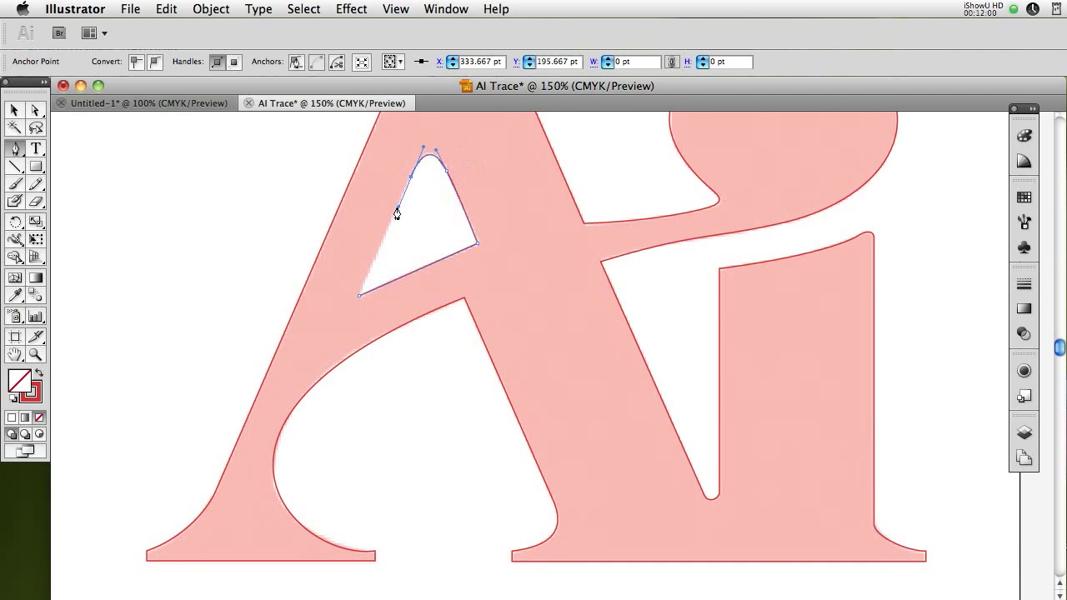
{"action": "left_click", "coordinate": [358, 298]}
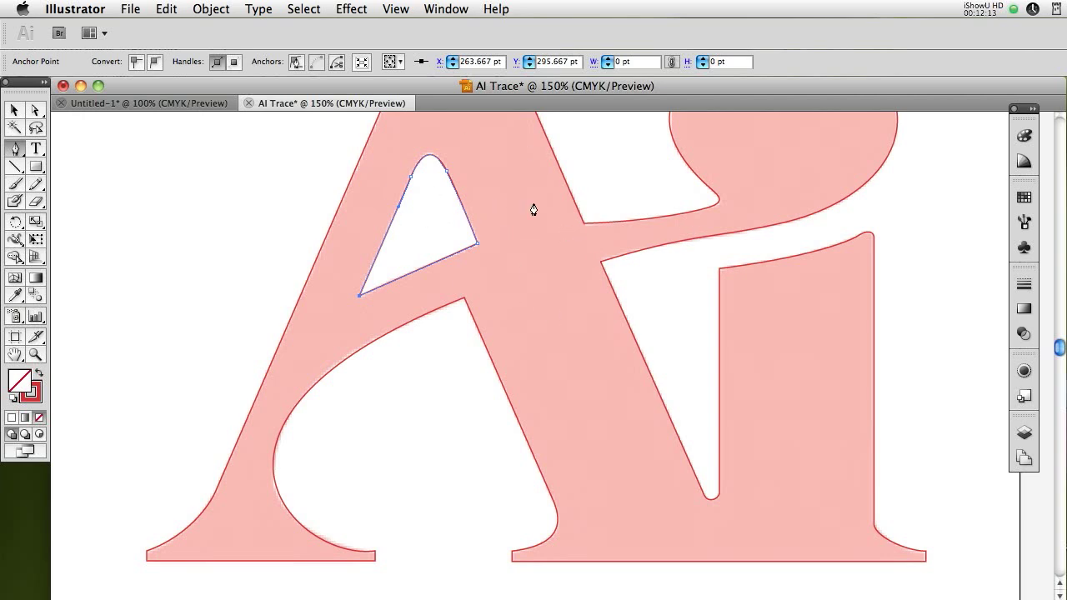
Step: Select the outer Ai outline together with the A's counter path using the Selection tool, with the whole logo in view
{"action": "left_click", "coordinate": [14, 111]}
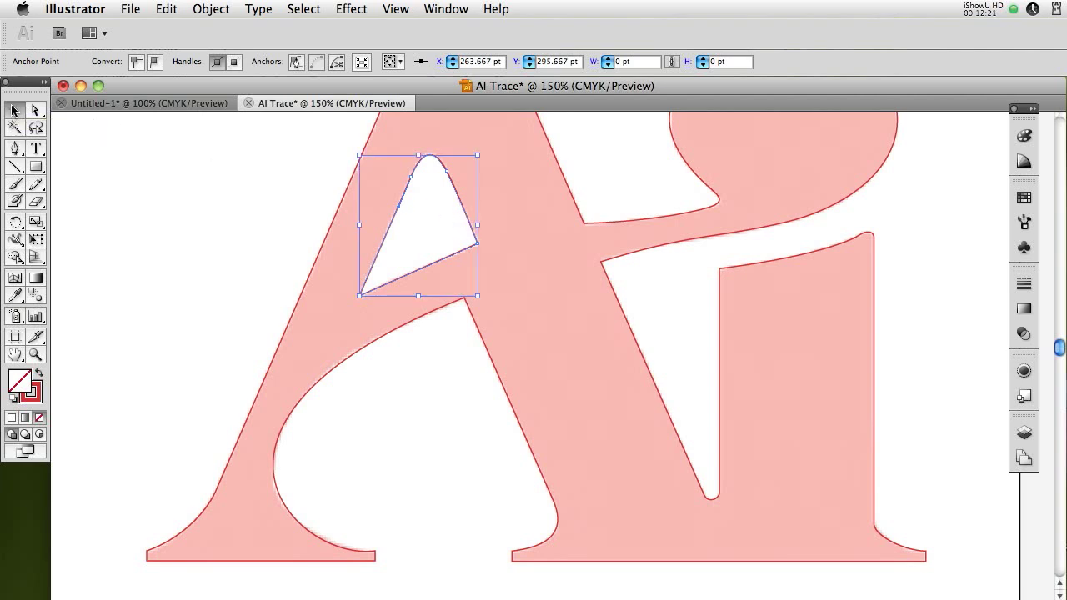
{"action": "left_click", "coordinate": [311, 263]}
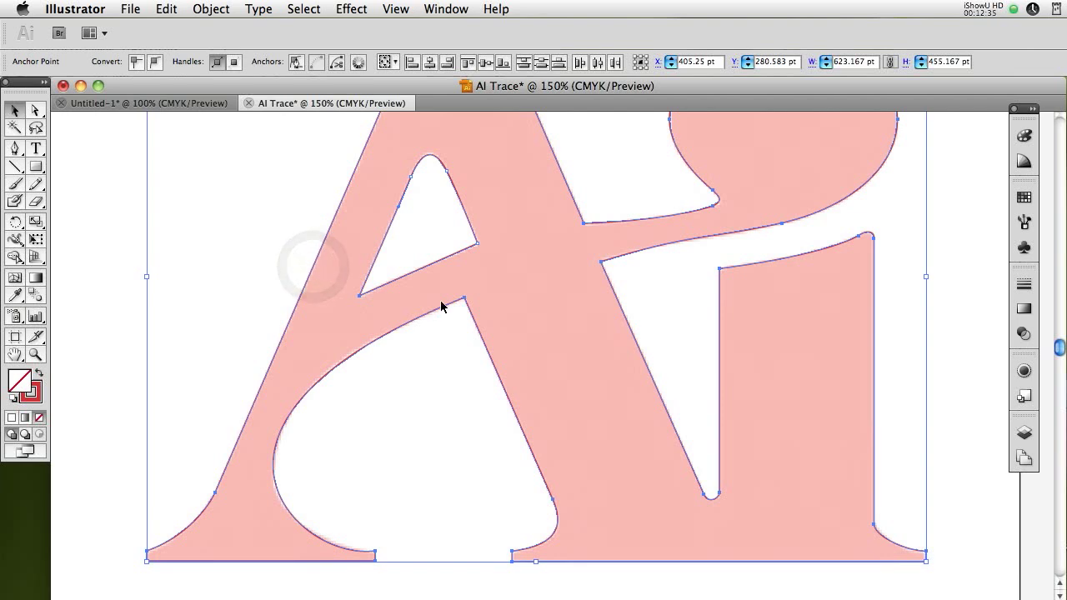
{"action": "key", "text": "super"}
{"action": "key", "text": "super+minus"}
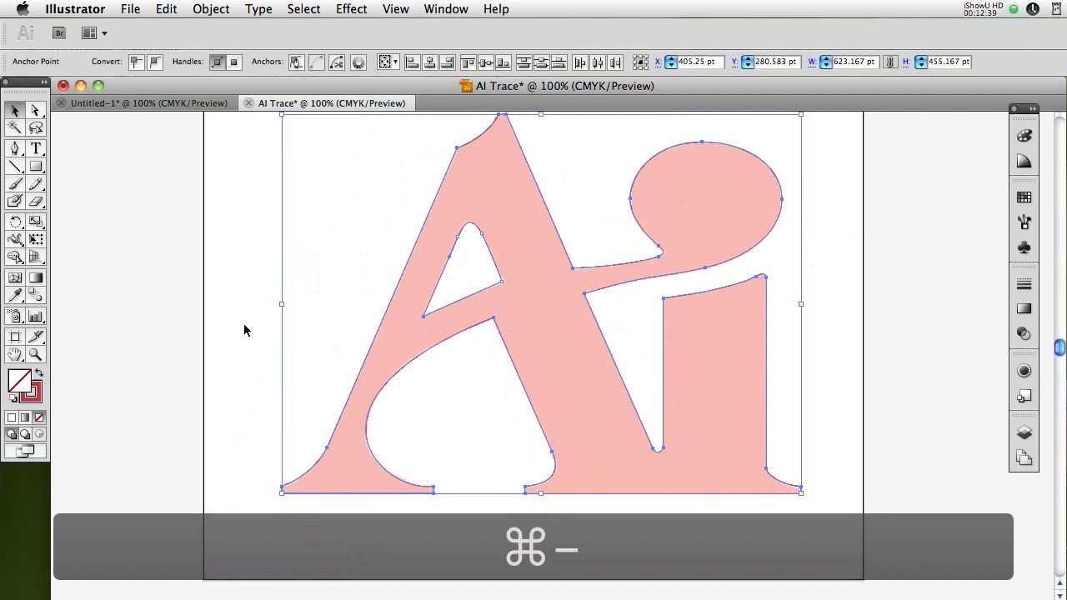
Step: Combine the selected outer Ai outline and the A's counter into one compound path
{"action": "scroll", "coordinate": [272, 333], "scroll_direction": "up", "scroll_amount": 1}
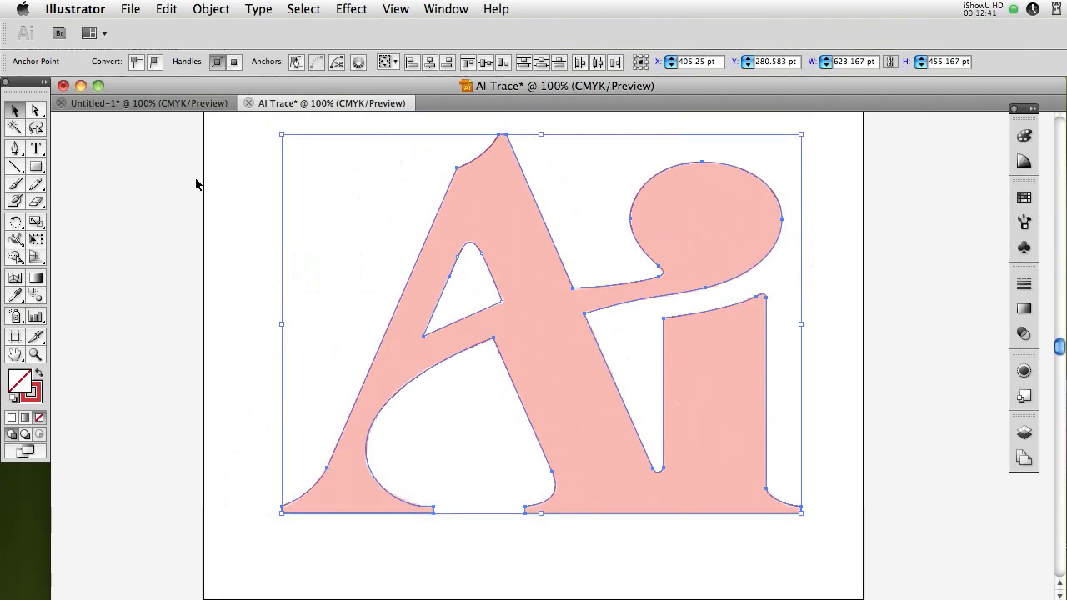
{"action": "left_click", "coordinate": [198, 12]}
{"action": "mouse_move", "coordinate": [236, 472]}
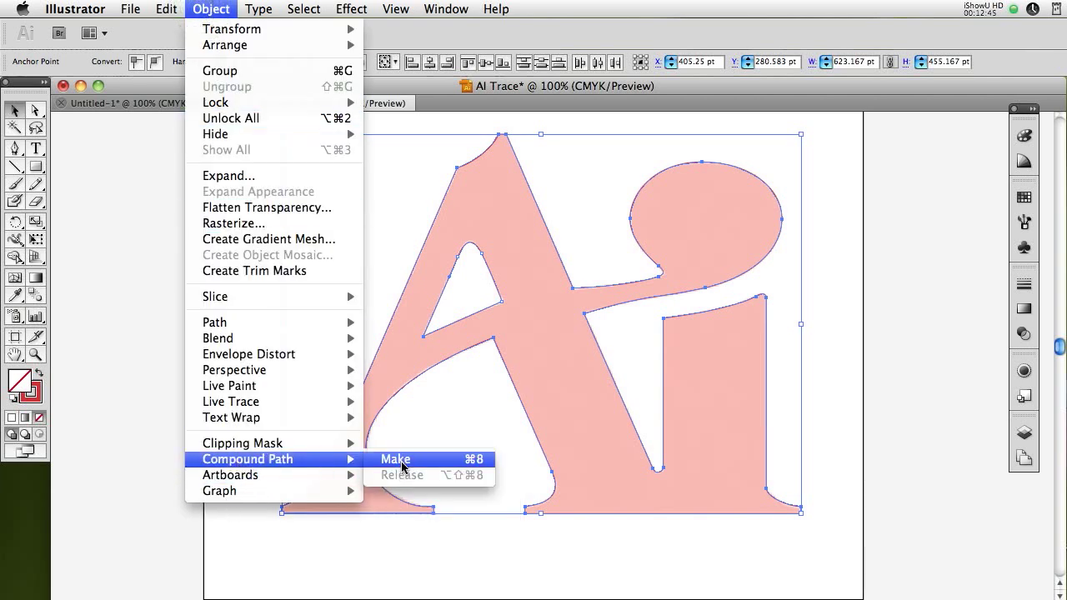
{"action": "left_click", "coordinate": [397, 460]}
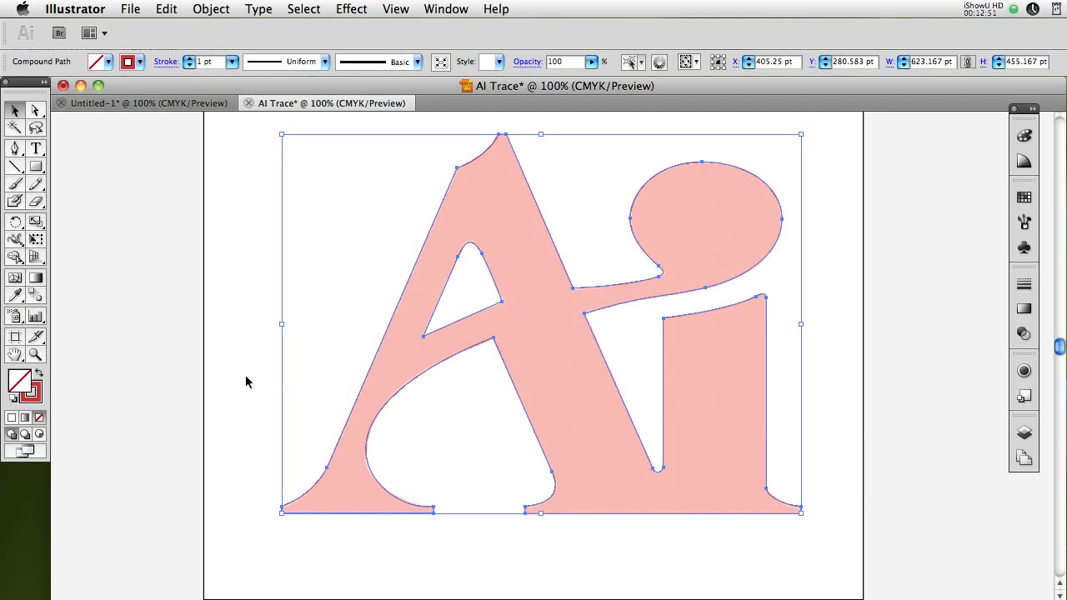
Step: Fill the compound path with the stroke's red (C 13.61, M 94.27, Y 88.34, K 3.58) and deselect it
{"action": "left_click", "coordinate": [18, 386]}
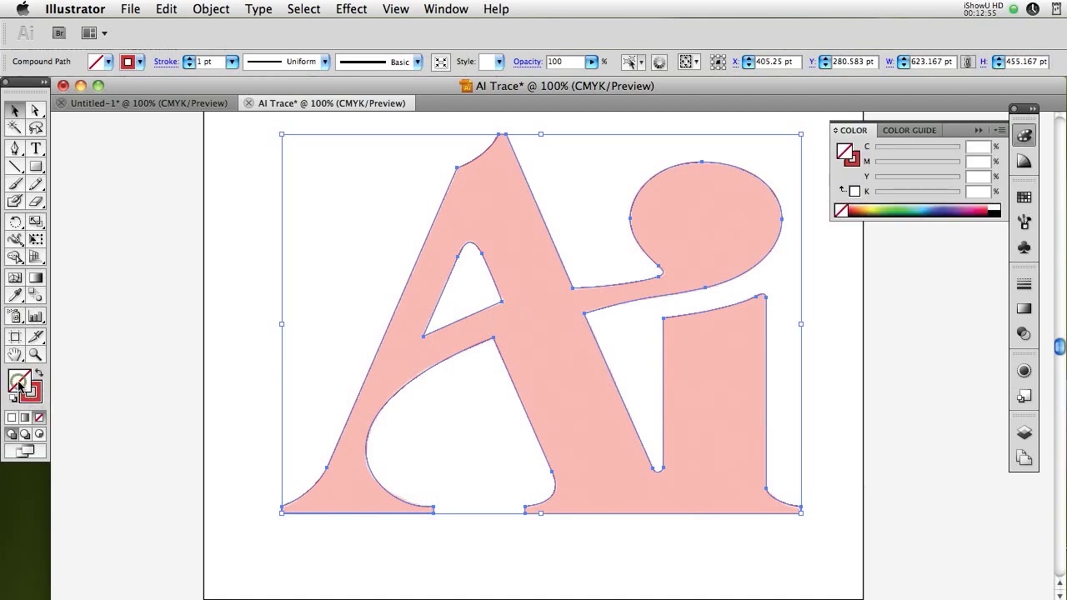
{"action": "left_click", "coordinate": [846, 159]}
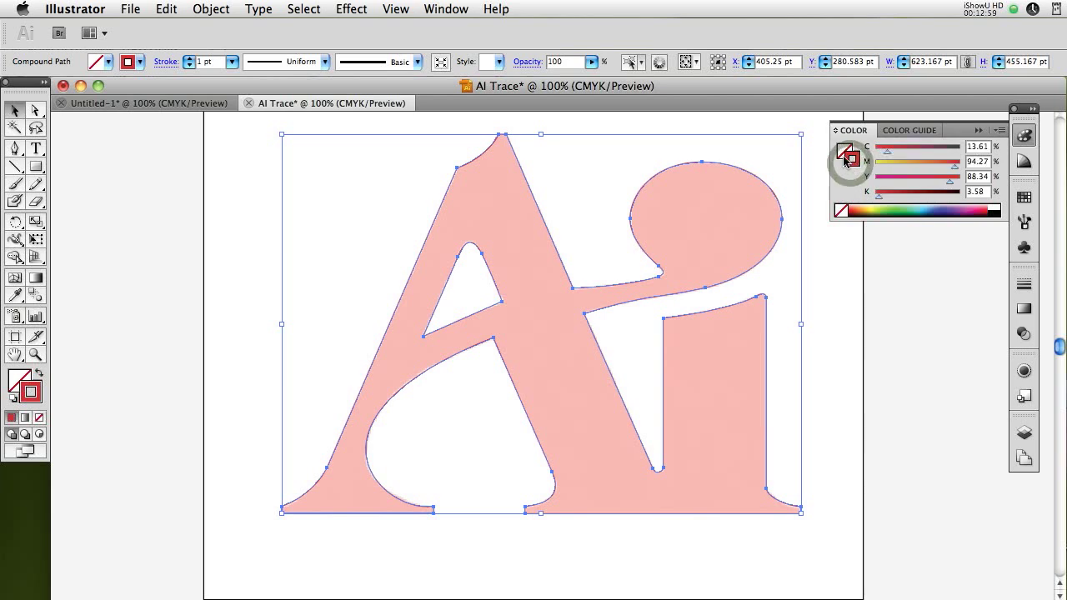
{"action": "left_click", "coordinate": [843, 152]}
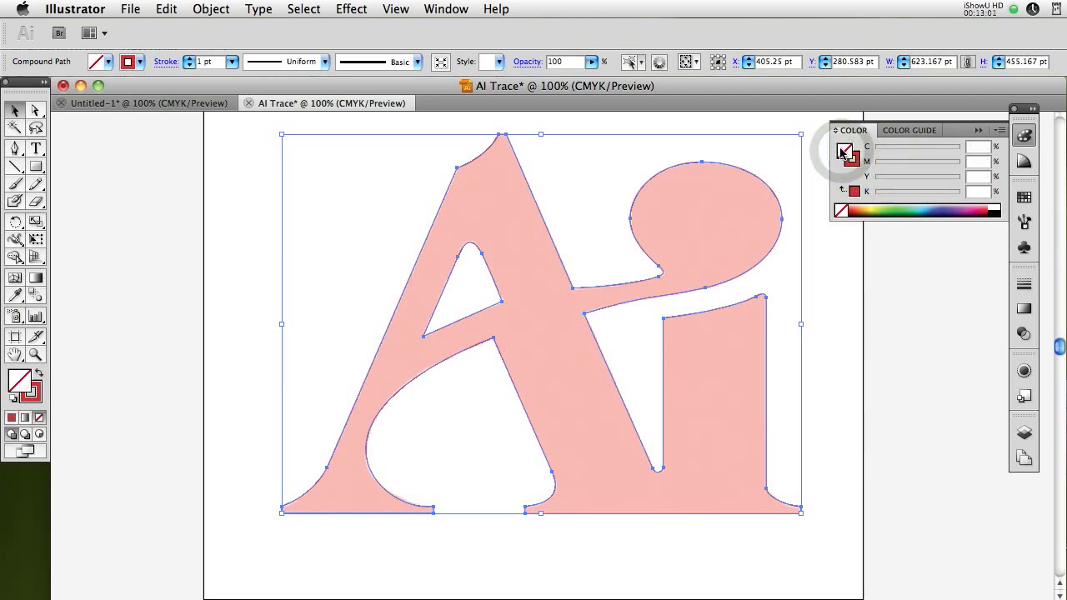
{"action": "left_click", "coordinate": [853, 192]}
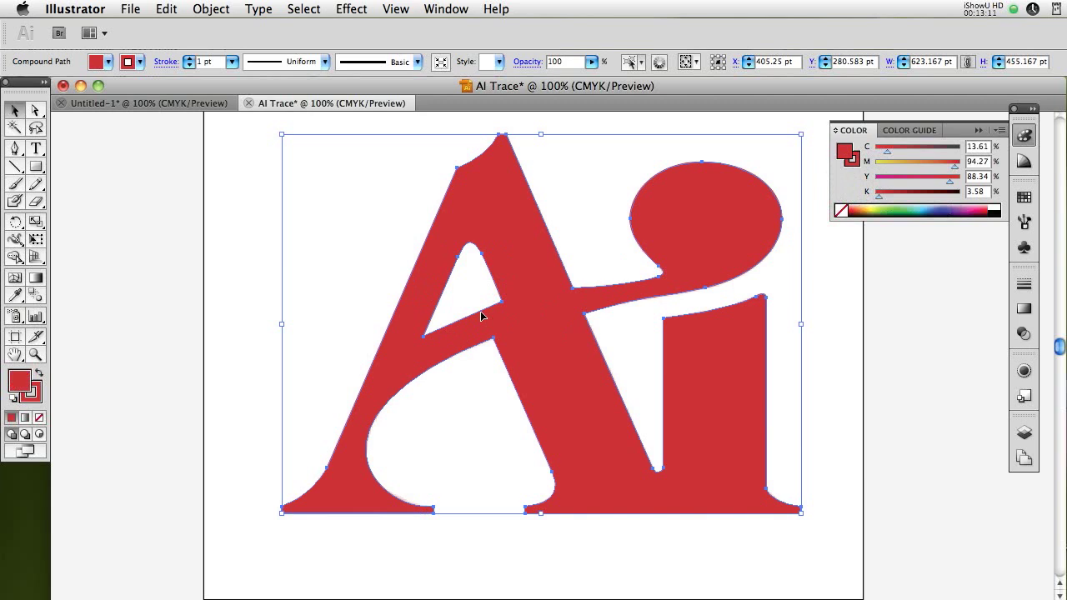
{"action": "left_click", "coordinate": [250, 305]}
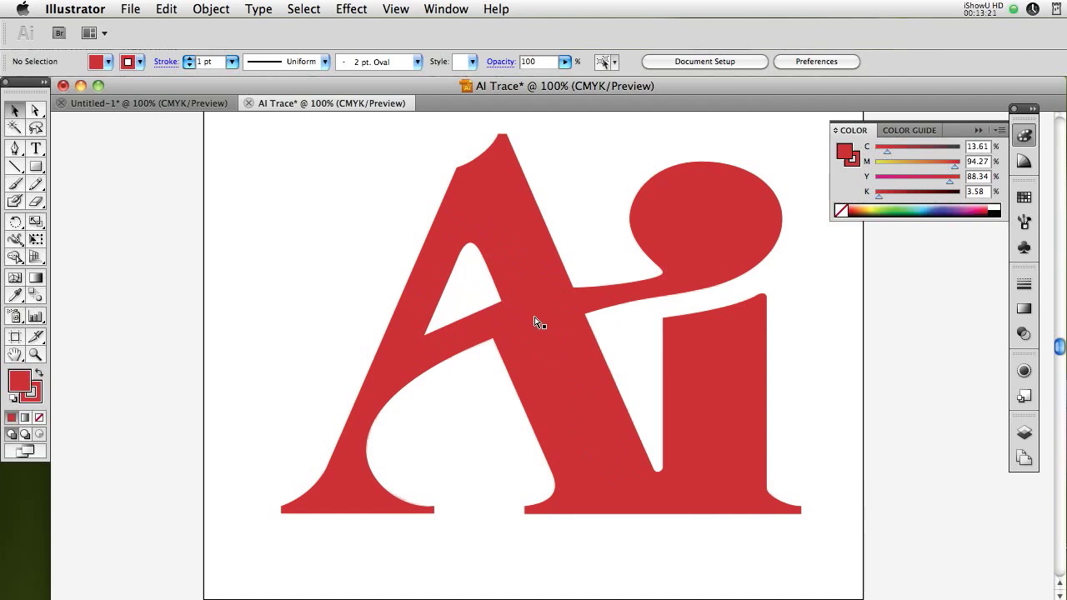
Step: Examine the filled logo's edges around the A's crossbar and counter at 400% magnification
{"action": "key", "text": "super+minus"}
{"action": "key", "text": "super+equal"}
{"action": "key", "text": "super+equal"}
{"action": "key", "text": "super+equal"}
{"action": "key", "text": "super+equal"}
{"action": "key", "text": "super+equal"}
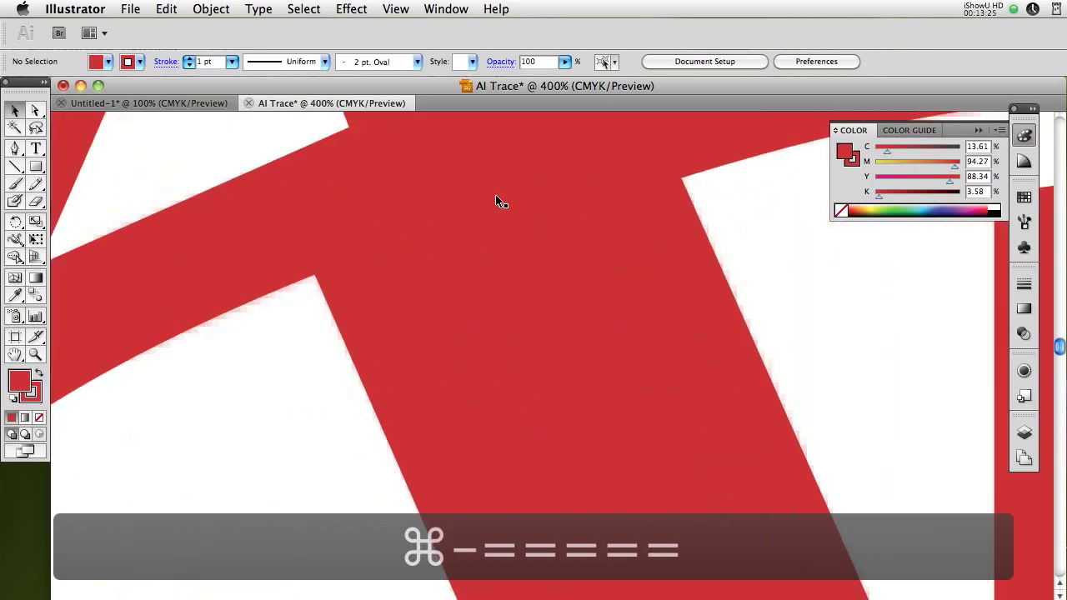
{"action": "scroll", "coordinate": [510, 396], "scroll_direction": "up", "scroll_amount": 3}
{"action": "scroll", "coordinate": [510, 397], "scroll_direction": "up", "scroll_amount": 5}
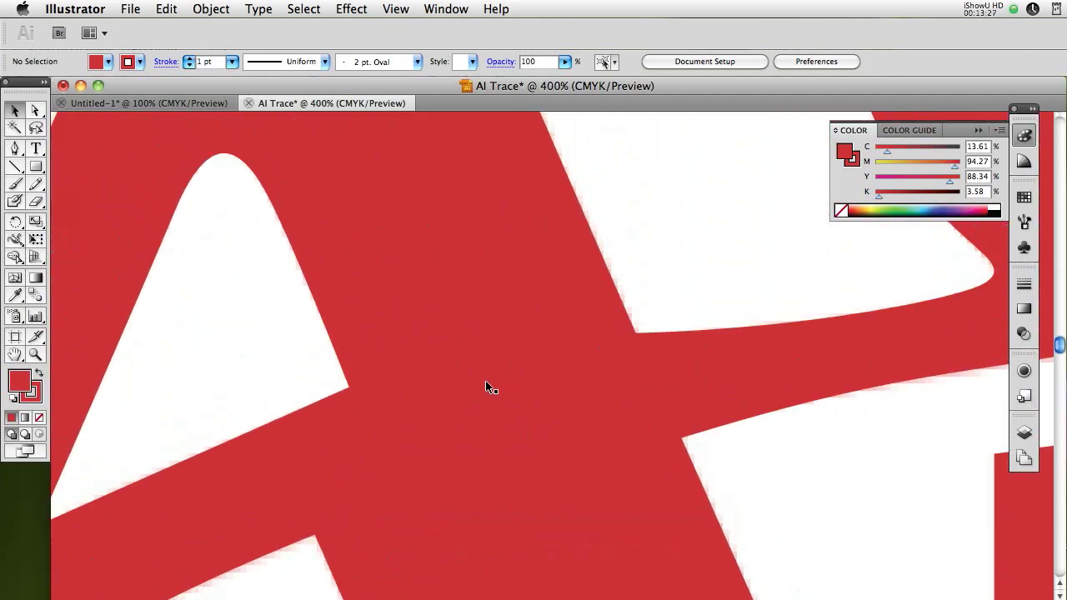
Step: Shift the red logo off its template to compare the vector edges with the pixelated original at several magnifications, and undo the move
{"action": "left_click_drag", "start_coordinate": [406, 375], "coordinate": [497, 379]}
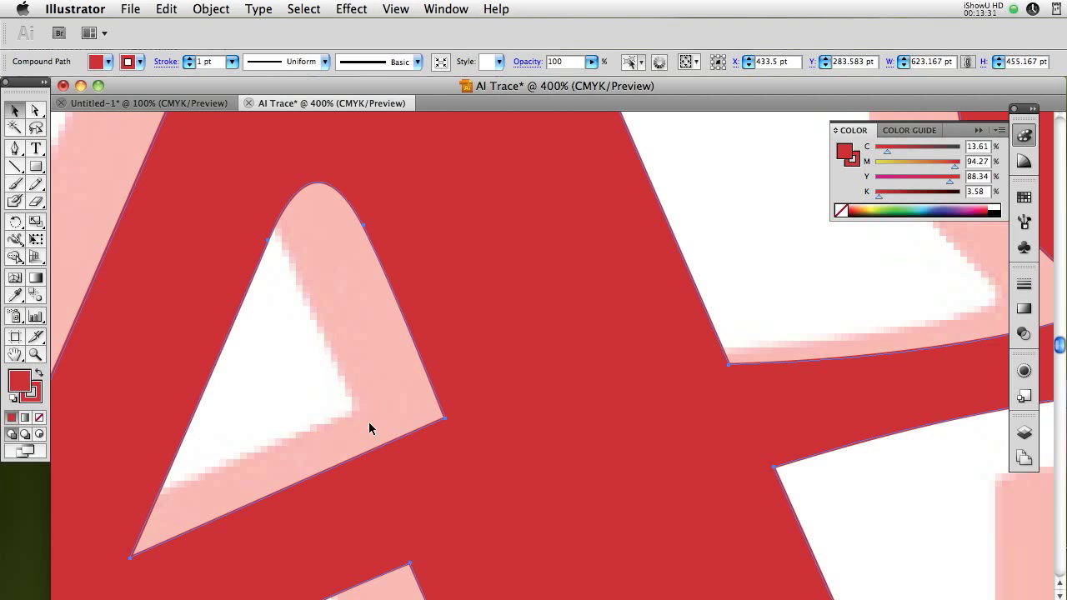
{"action": "key", "text": "super+minus"}
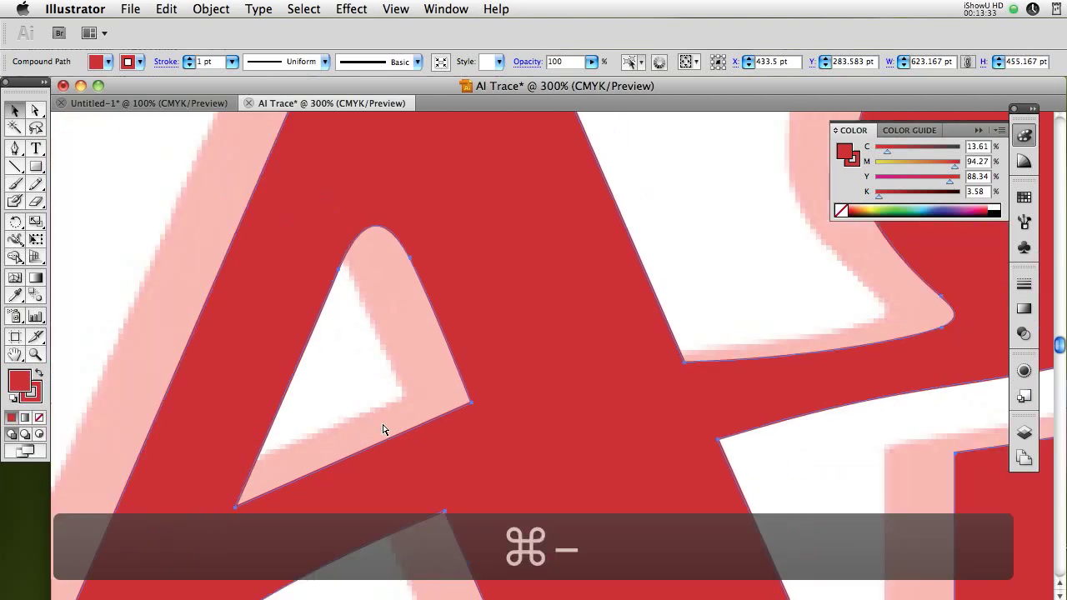
{"action": "key", "text": "super+minus"}
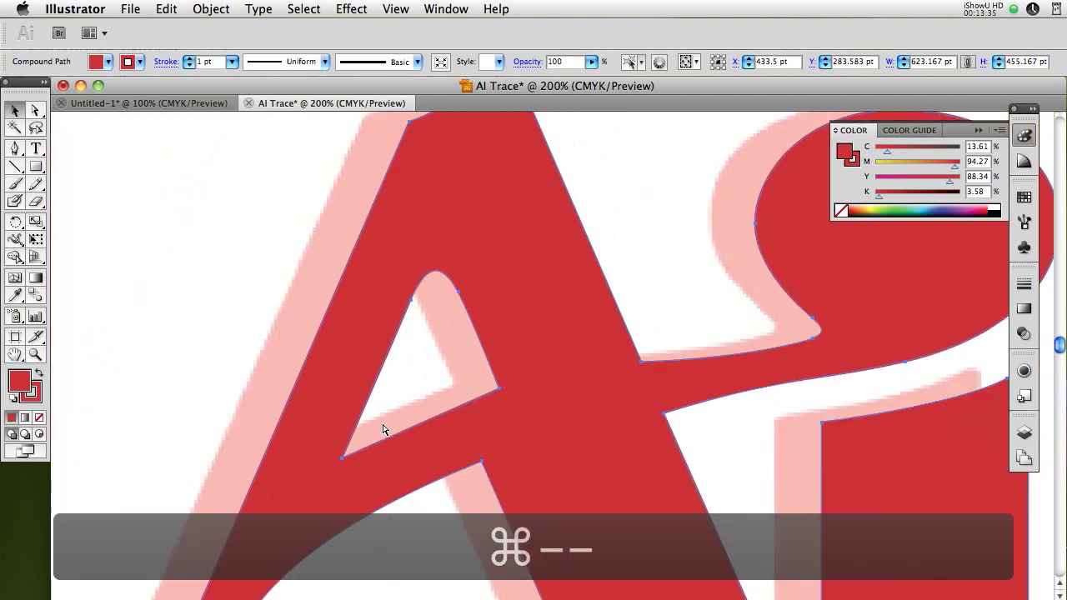
{"action": "key", "text": "super+equal"}
{"action": "key", "text": "super+equal"}
{"action": "key", "text": "super+equal"}
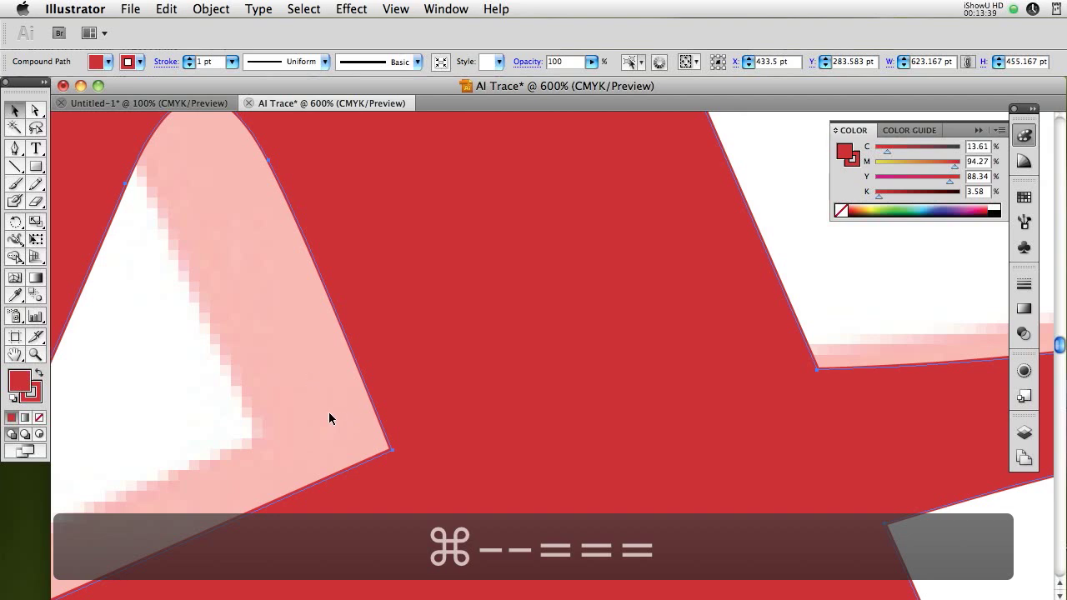
{"action": "key", "text": "super+minus"}
{"action": "key", "text": "super+minus"}
{"action": "key", "text": "super+minus"}
{"action": "key", "text": "super+minus"}
{"action": "key", "text": "super+minus"}
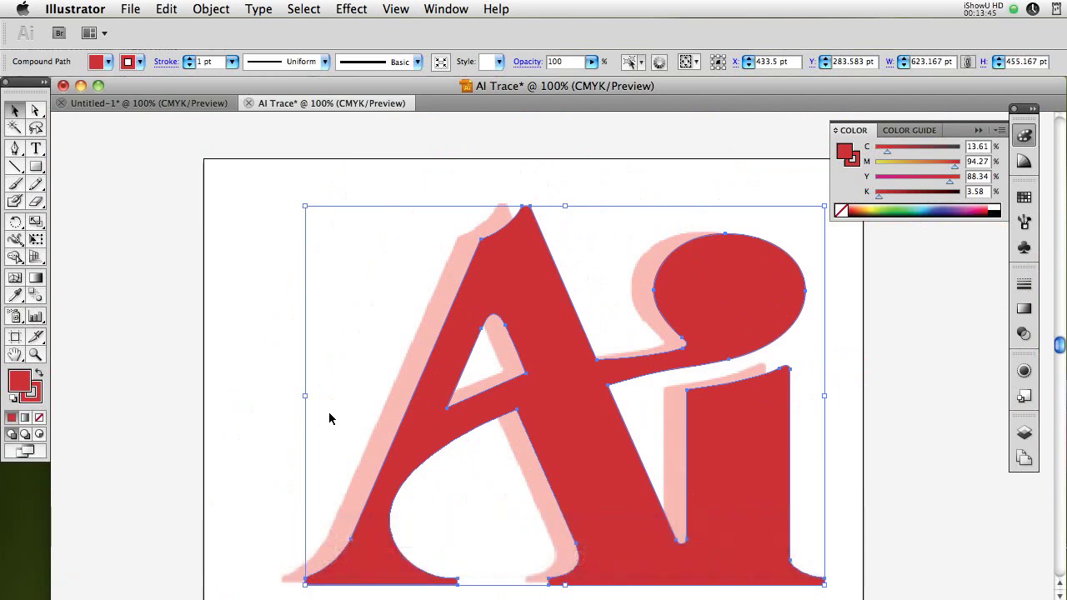
{"action": "key", "text": "super+z"}
{"action": "key", "text": "super+z"}
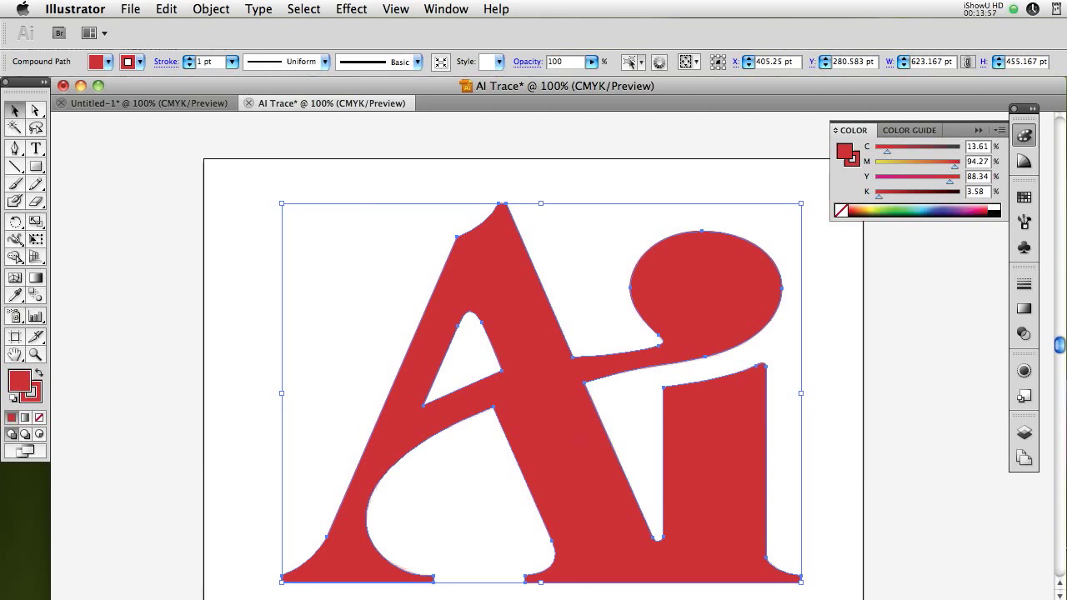
{"action": "key", "text": "super+shift+1"}
{"action": "key", "text": "super+Tab"}
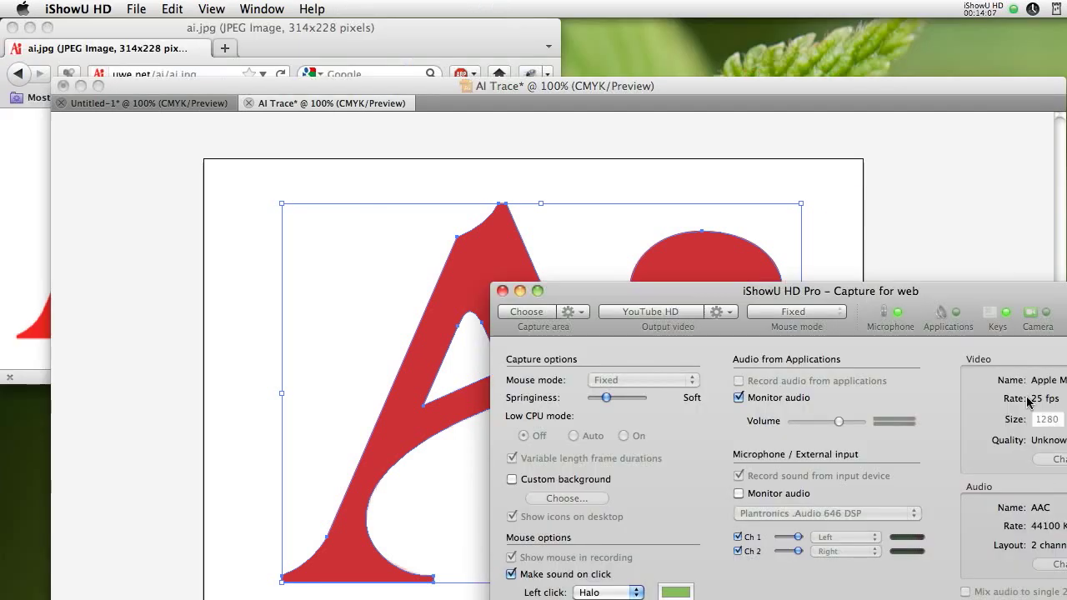